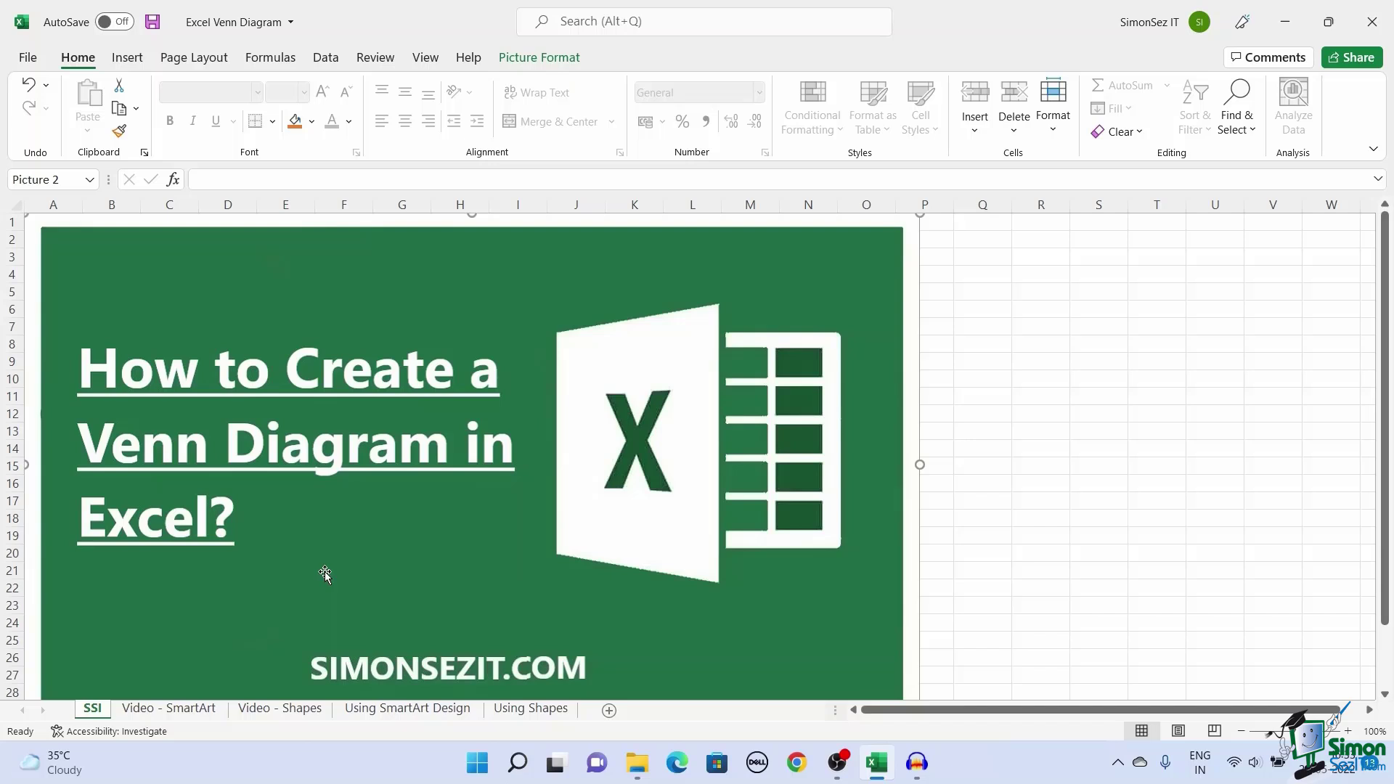
On the Video - SmartArt sheet, select the Basic Venn layout from SmartArt's Relationship category
click(162, 715)
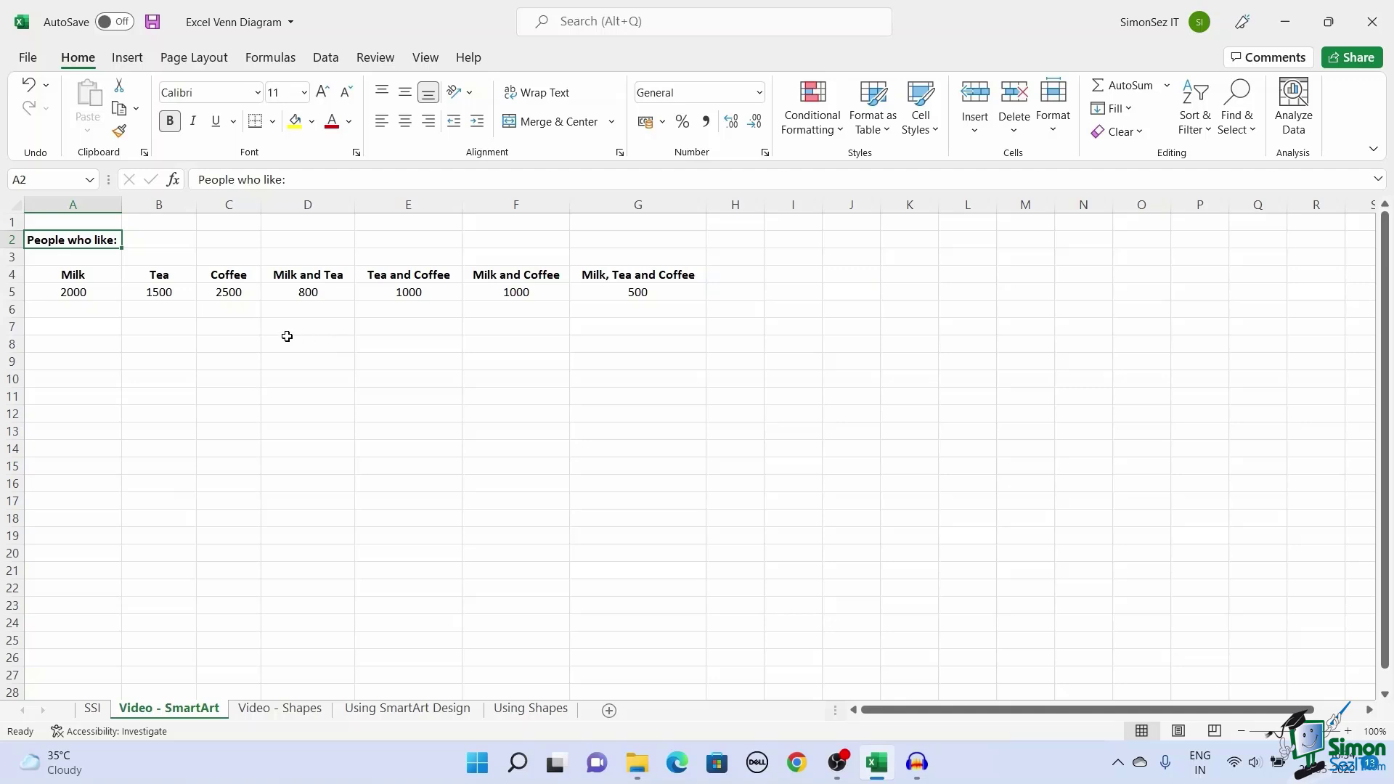
click(128, 58)
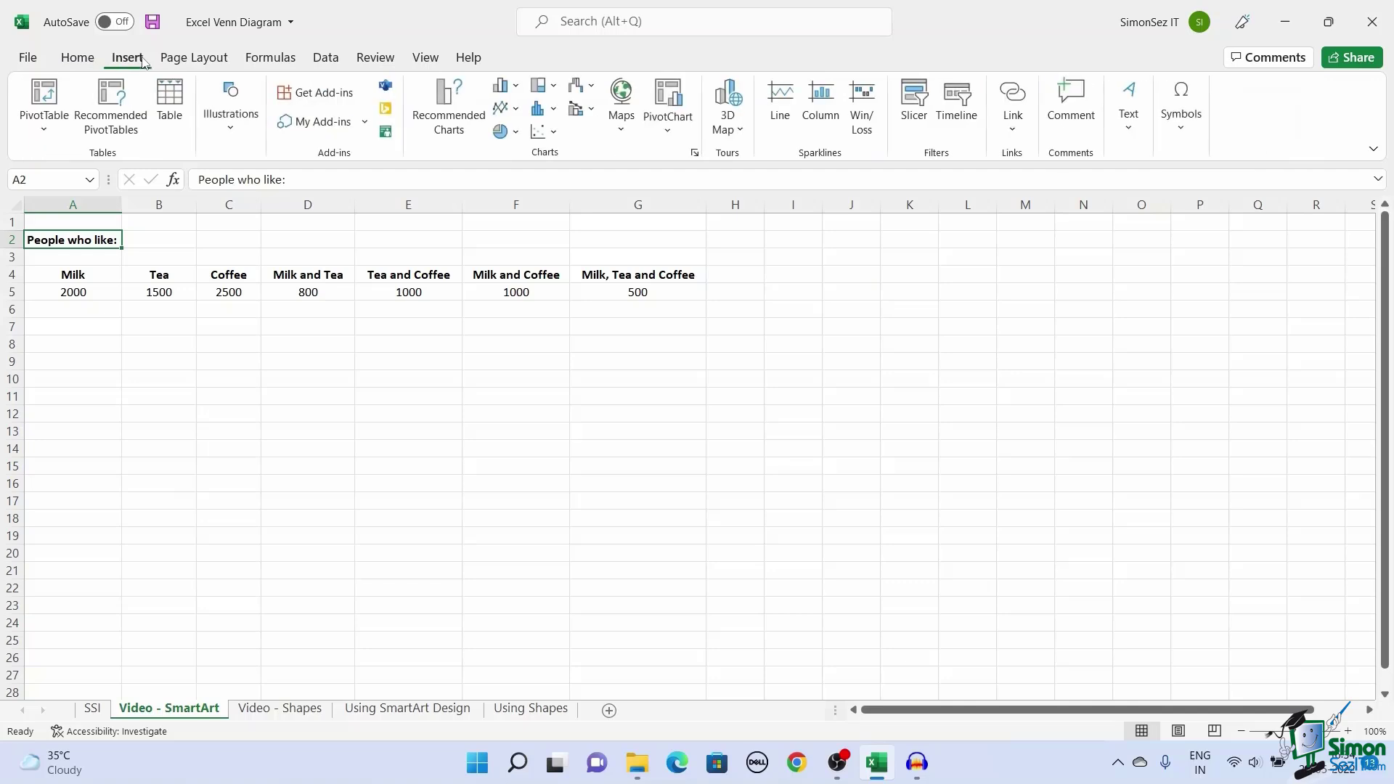
click(233, 120)
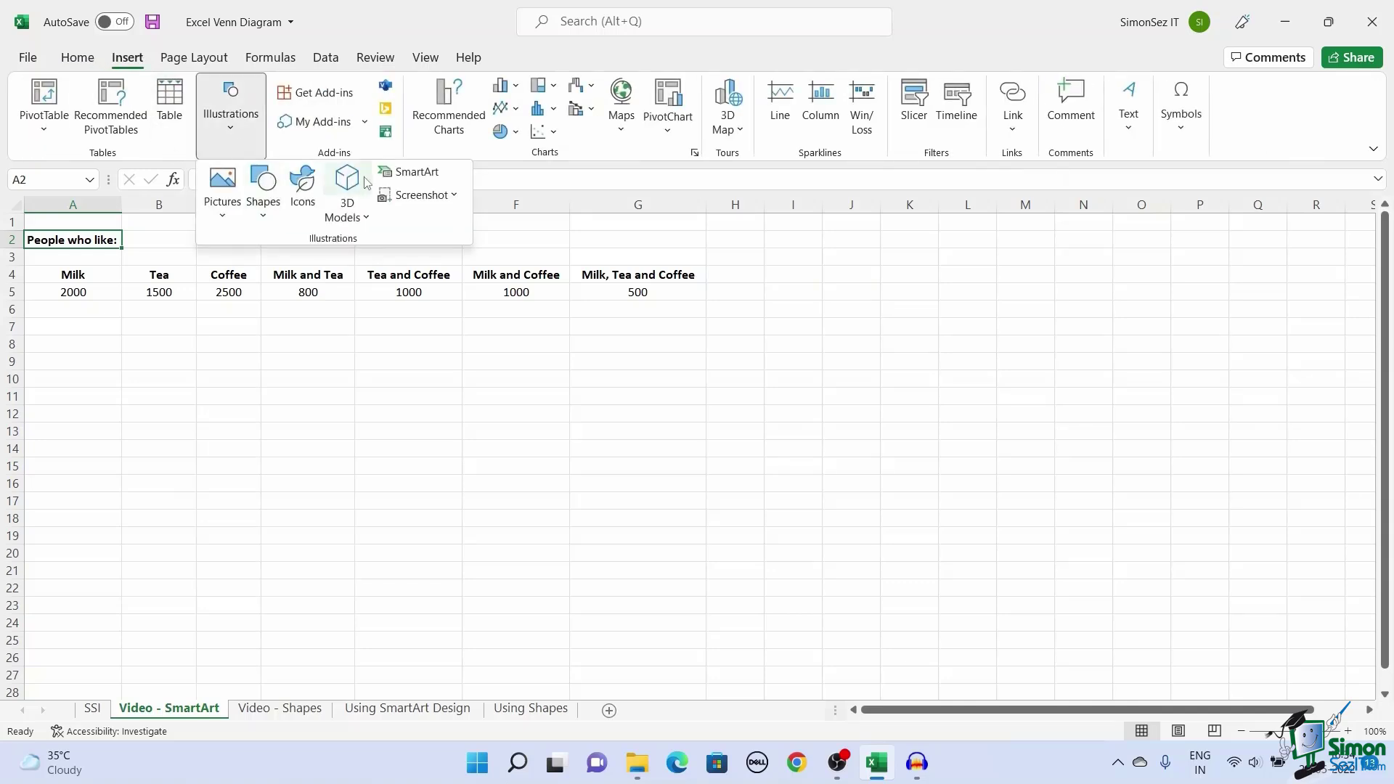
click(415, 172)
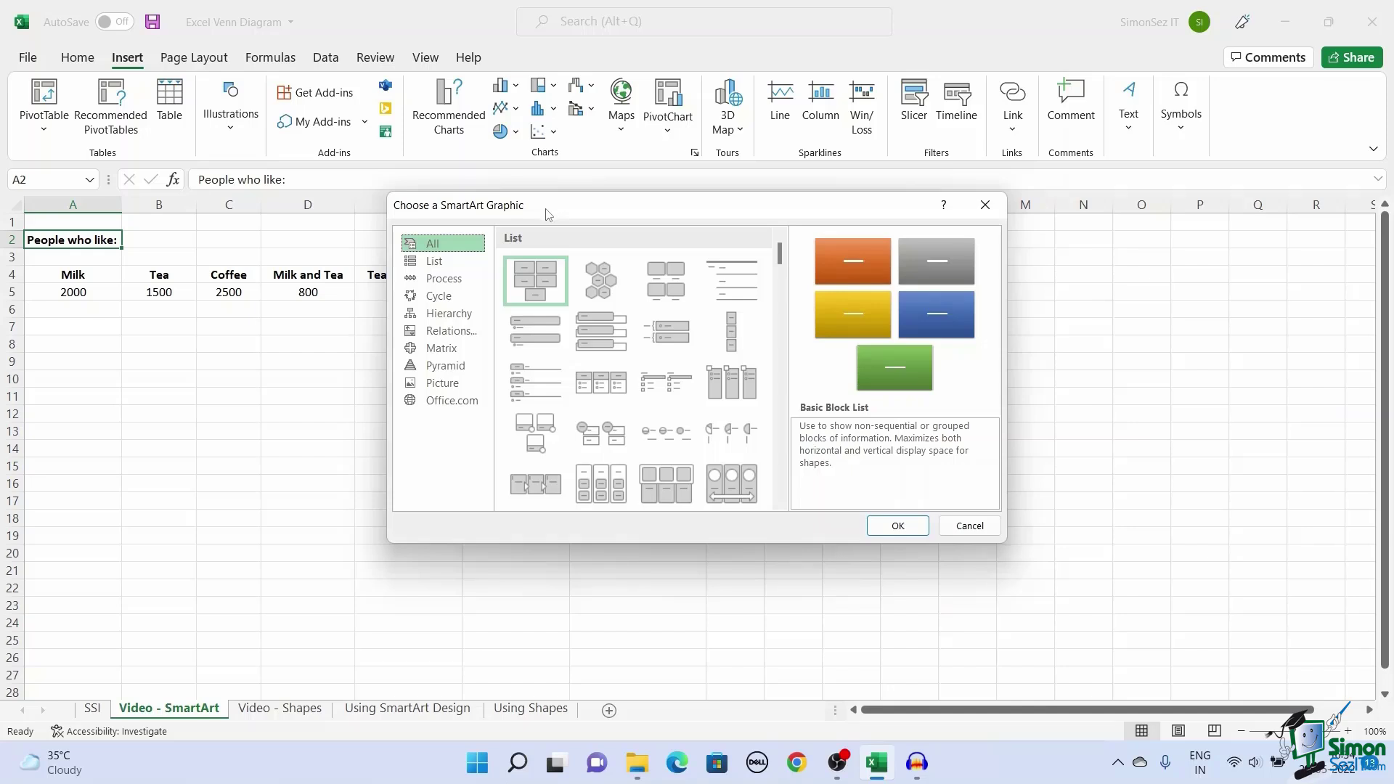
click(468, 334)
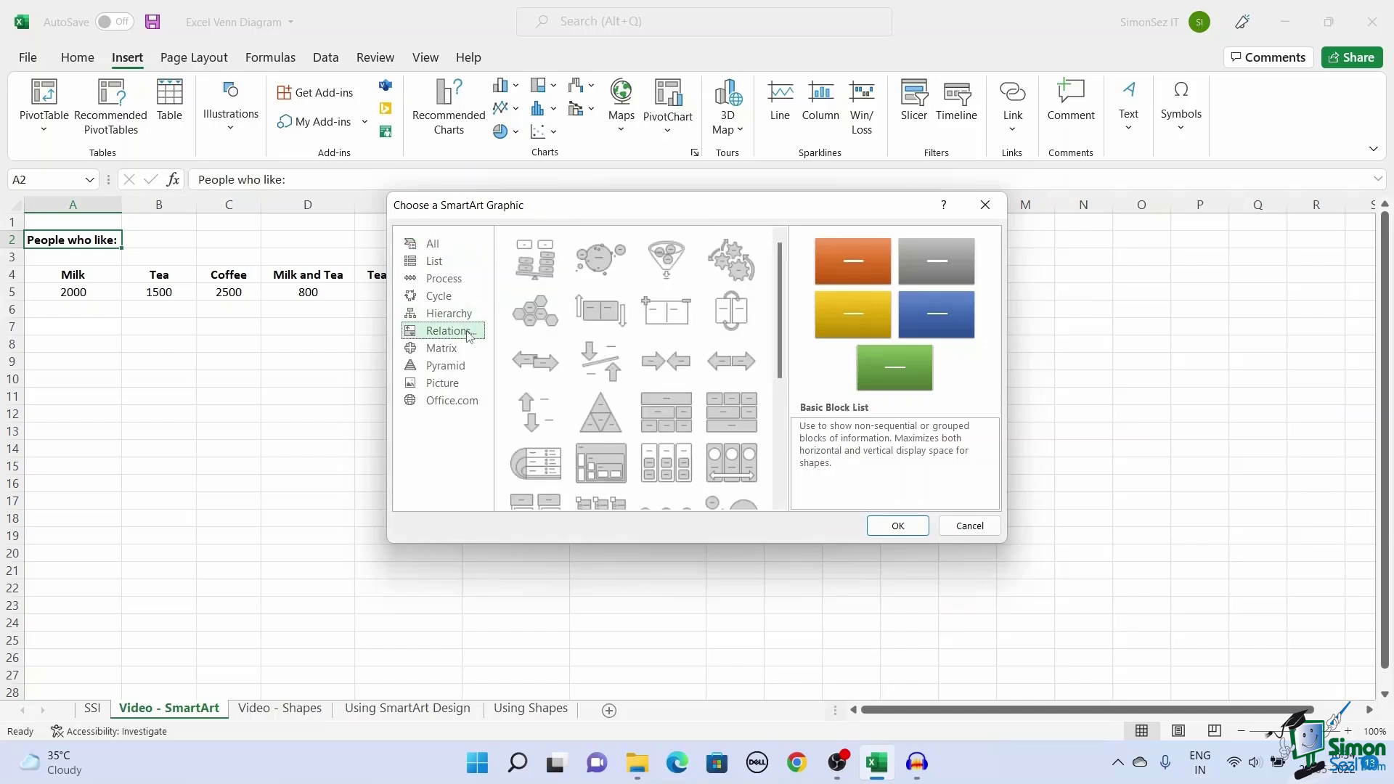
scroll(653, 377, down, 5)
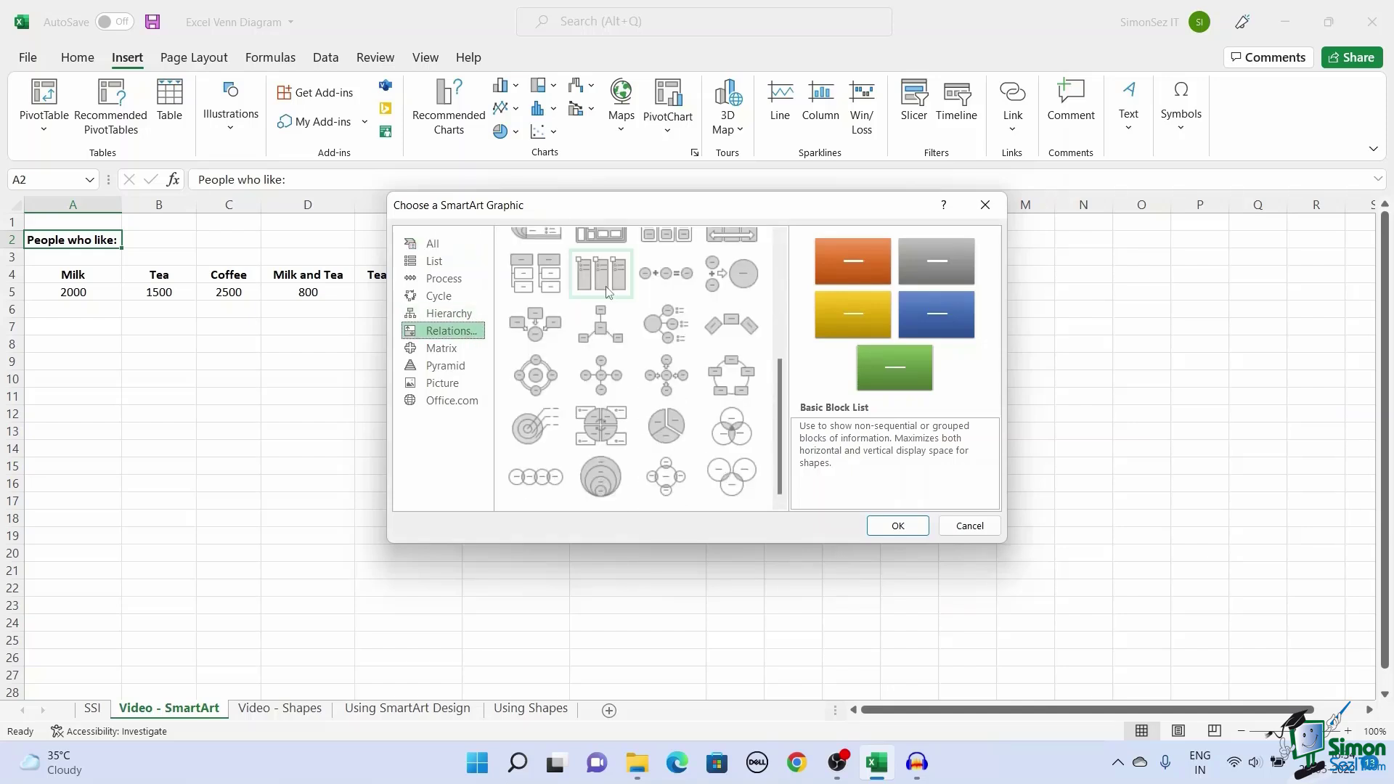
click(723, 410)
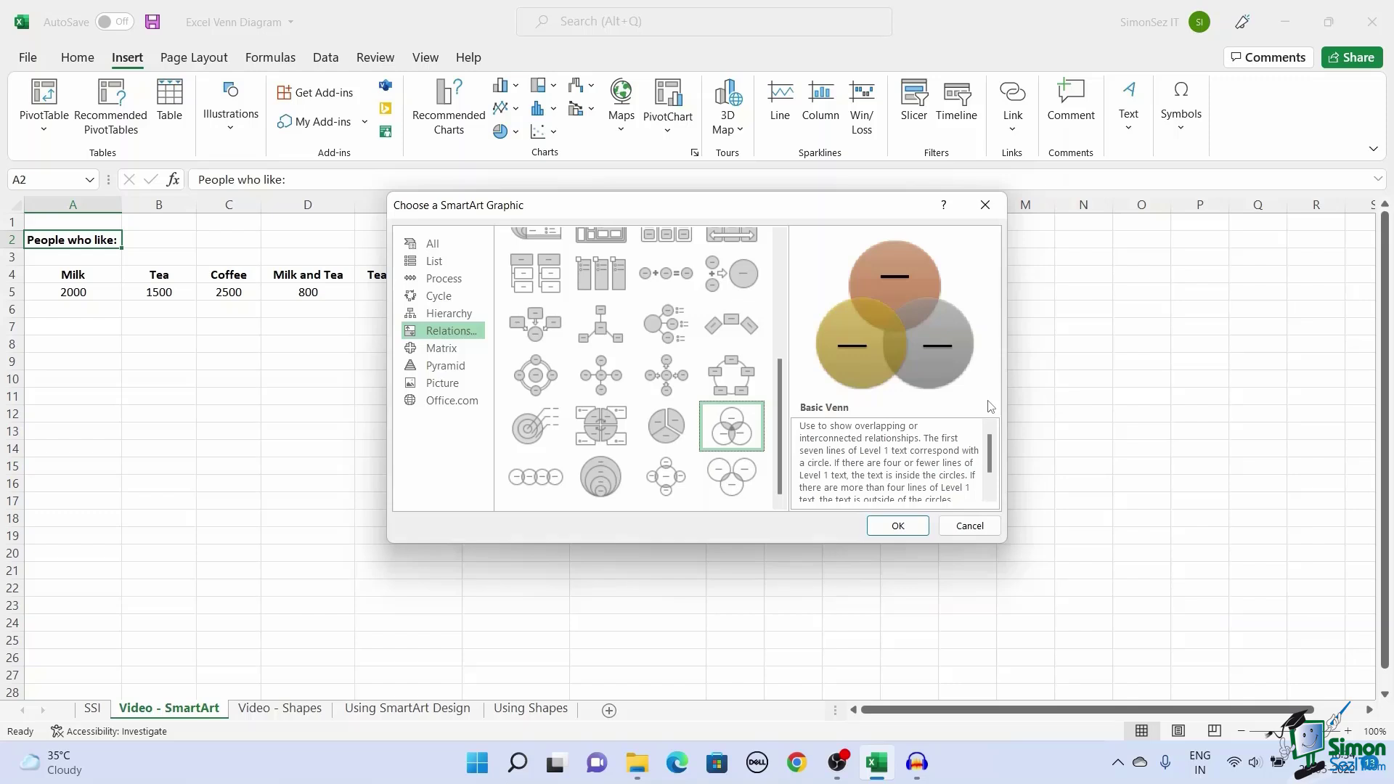
Insert the Basic Venn diagram, move it right beside the table, and drag it larger
click(899, 525)
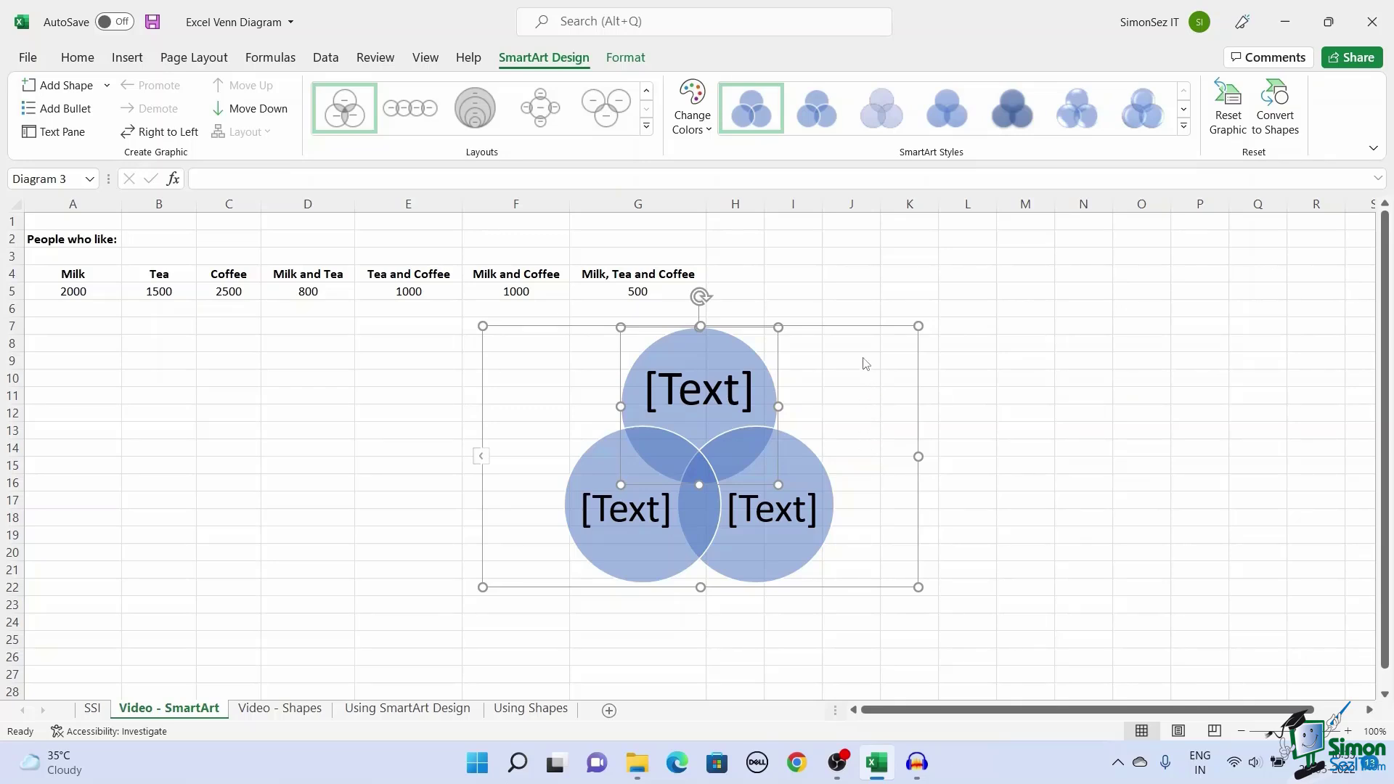
click(835, 379)
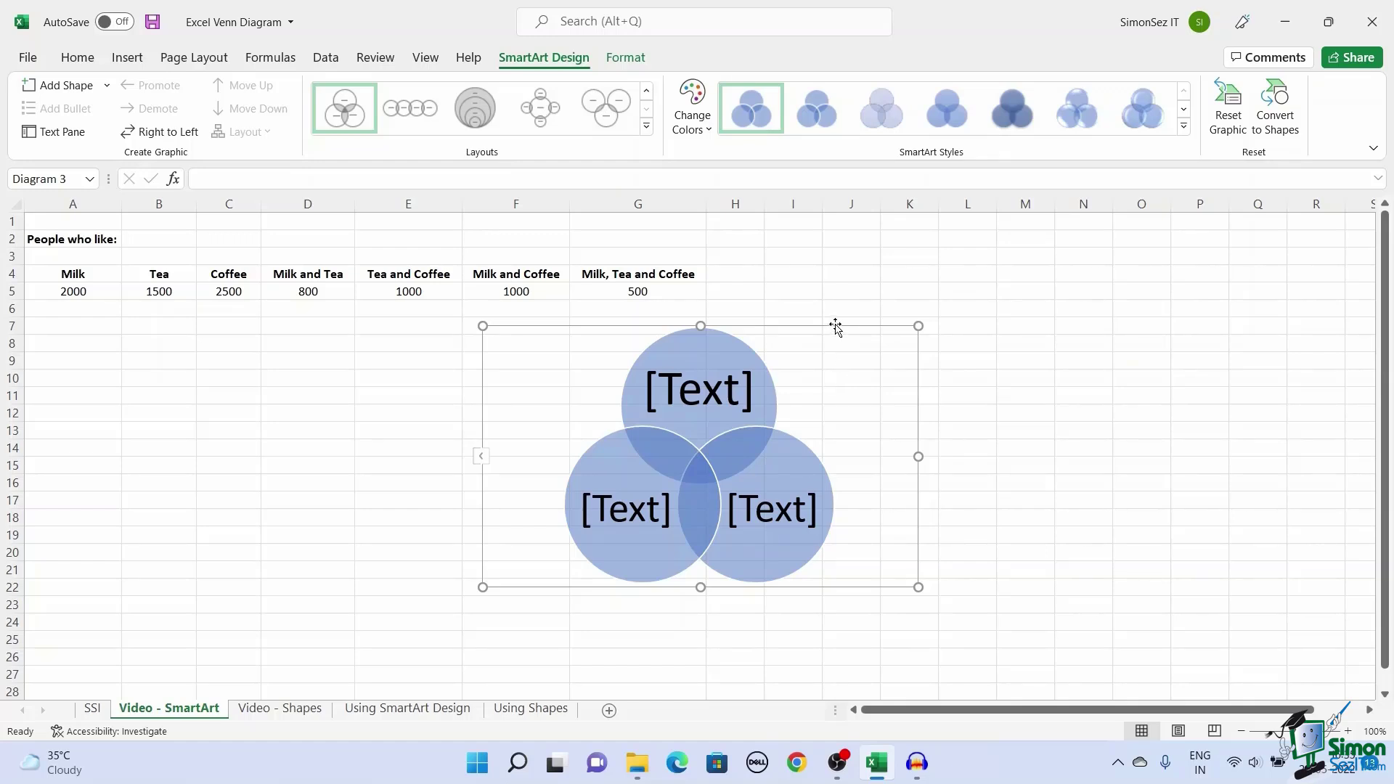
drag(835, 327, 984, 332)
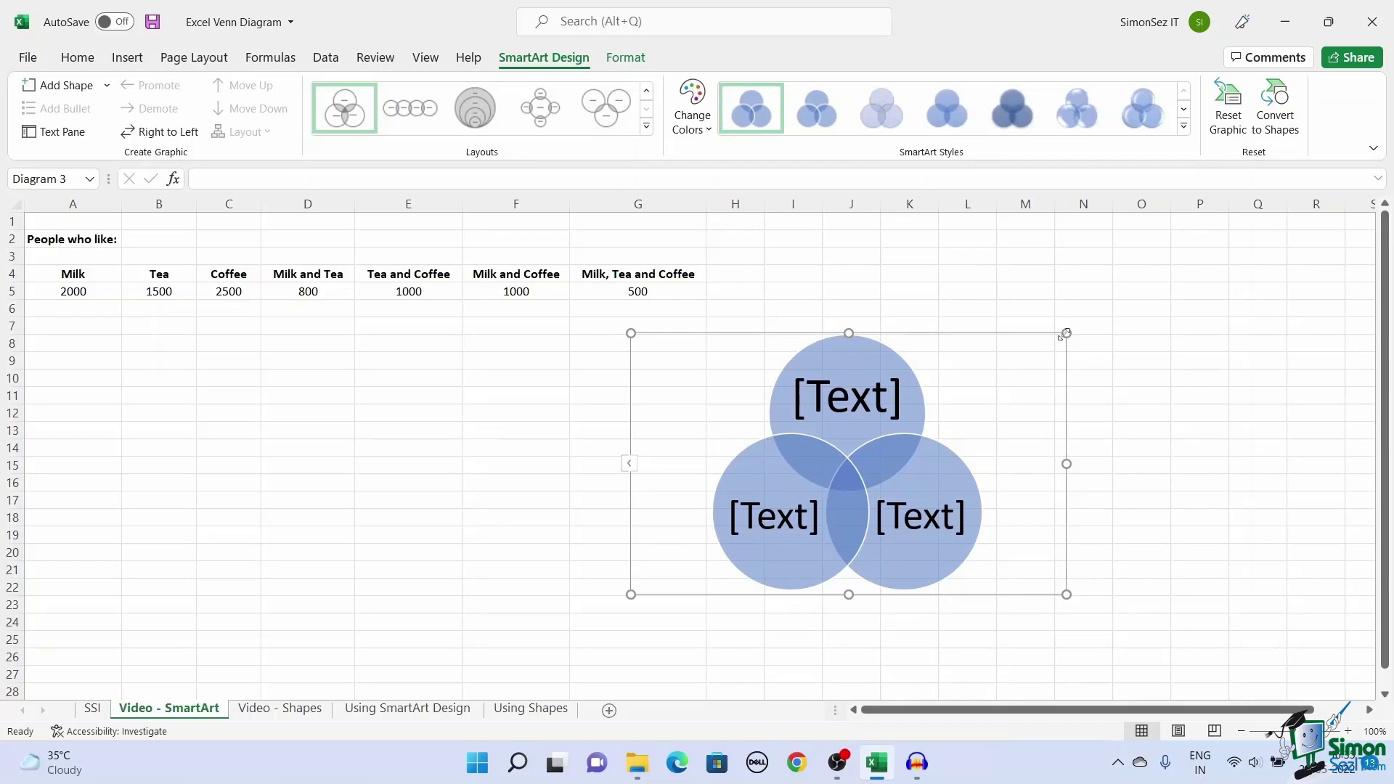
drag(1066, 333, 1123, 271)
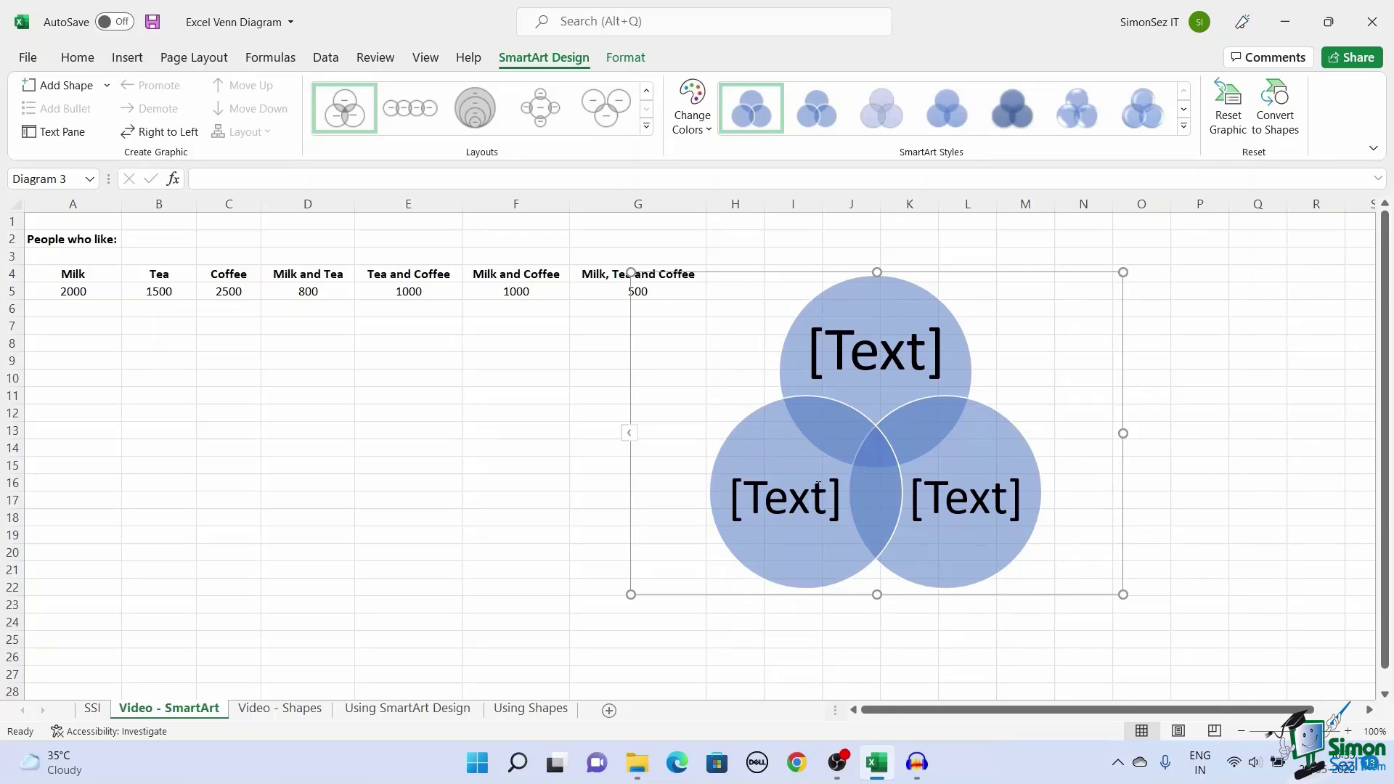
click(879, 311)
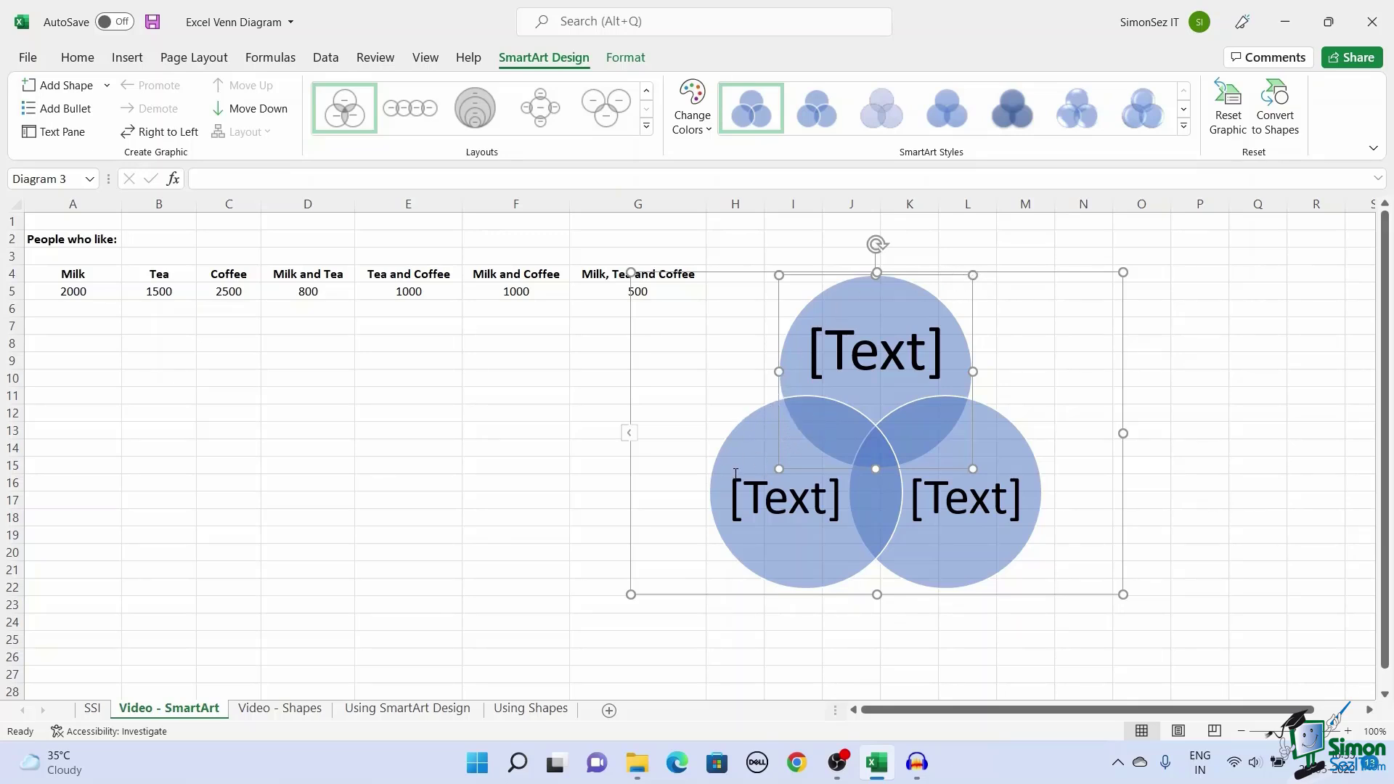
click(756, 497)
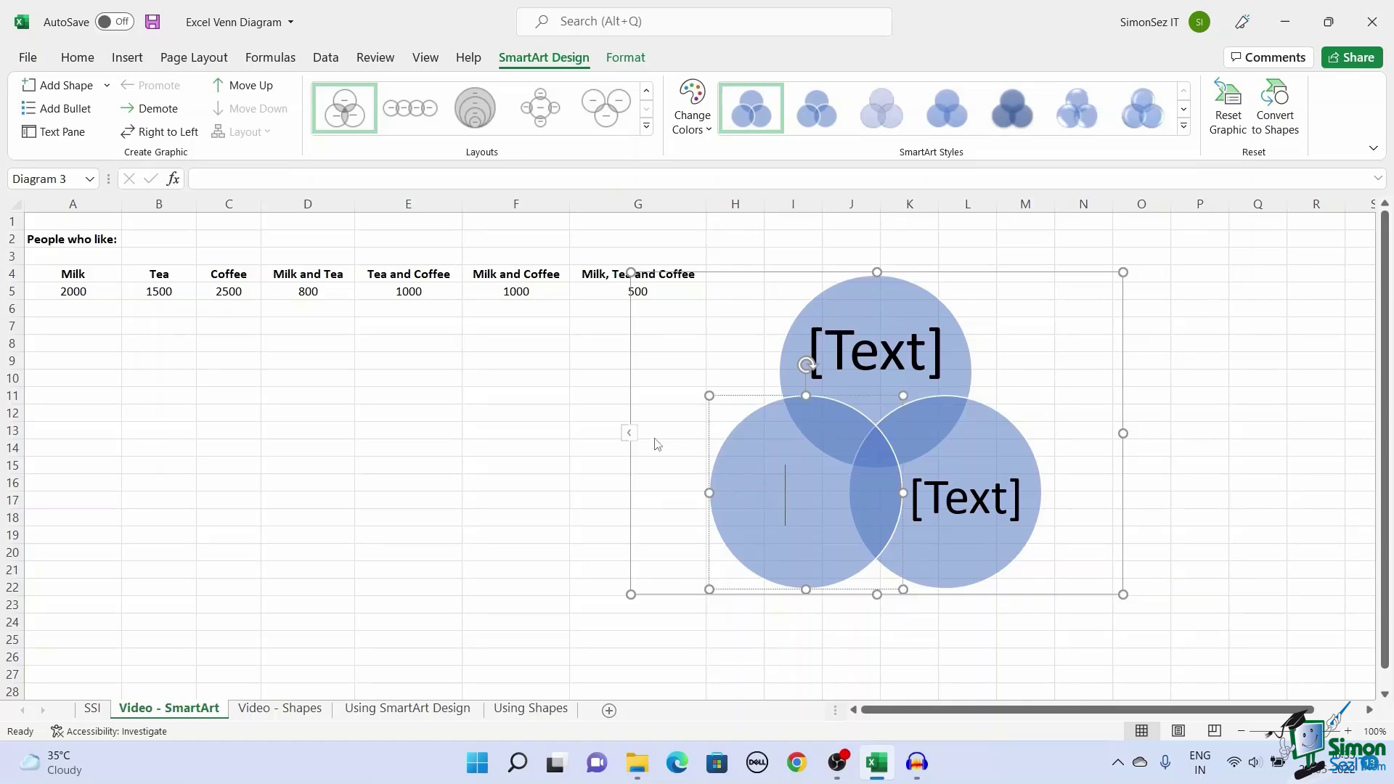
click(654, 441)
click(629, 433)
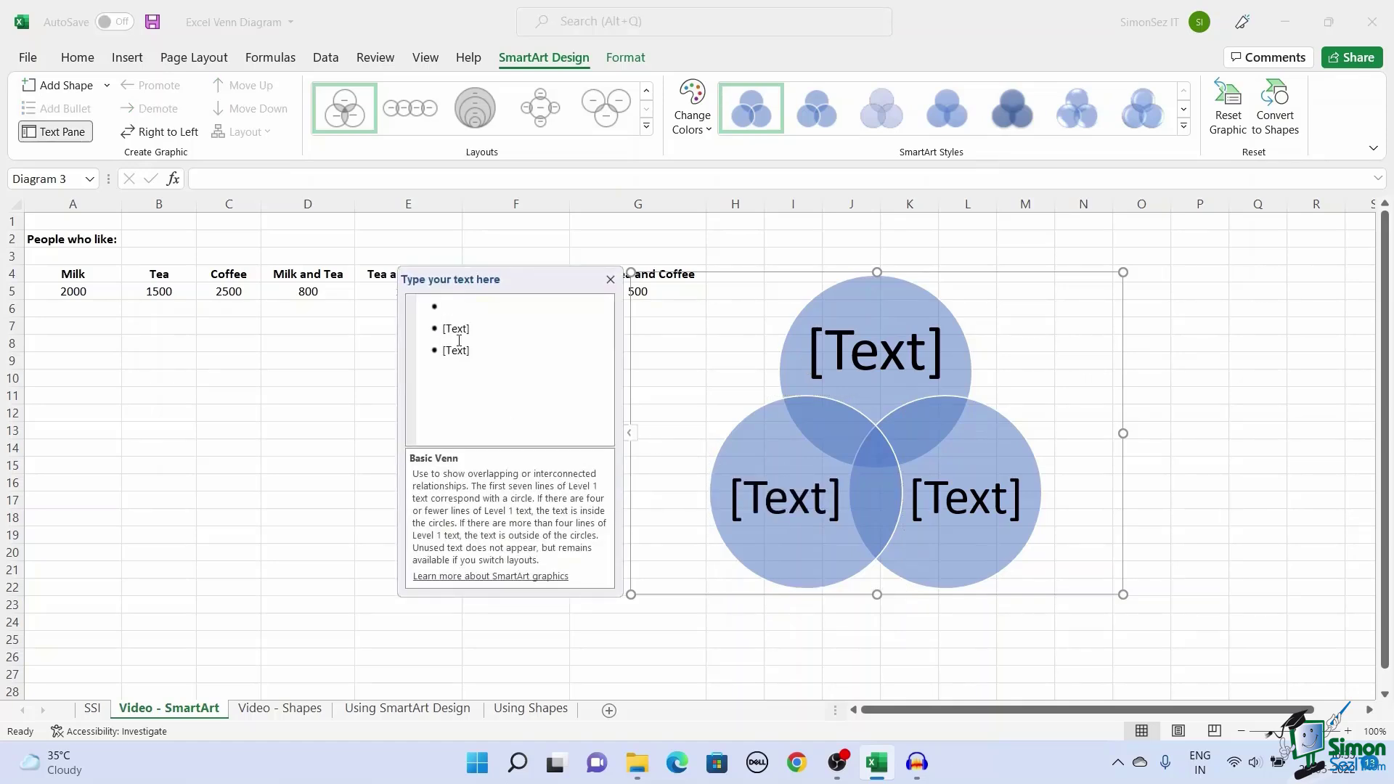
click(610, 280)
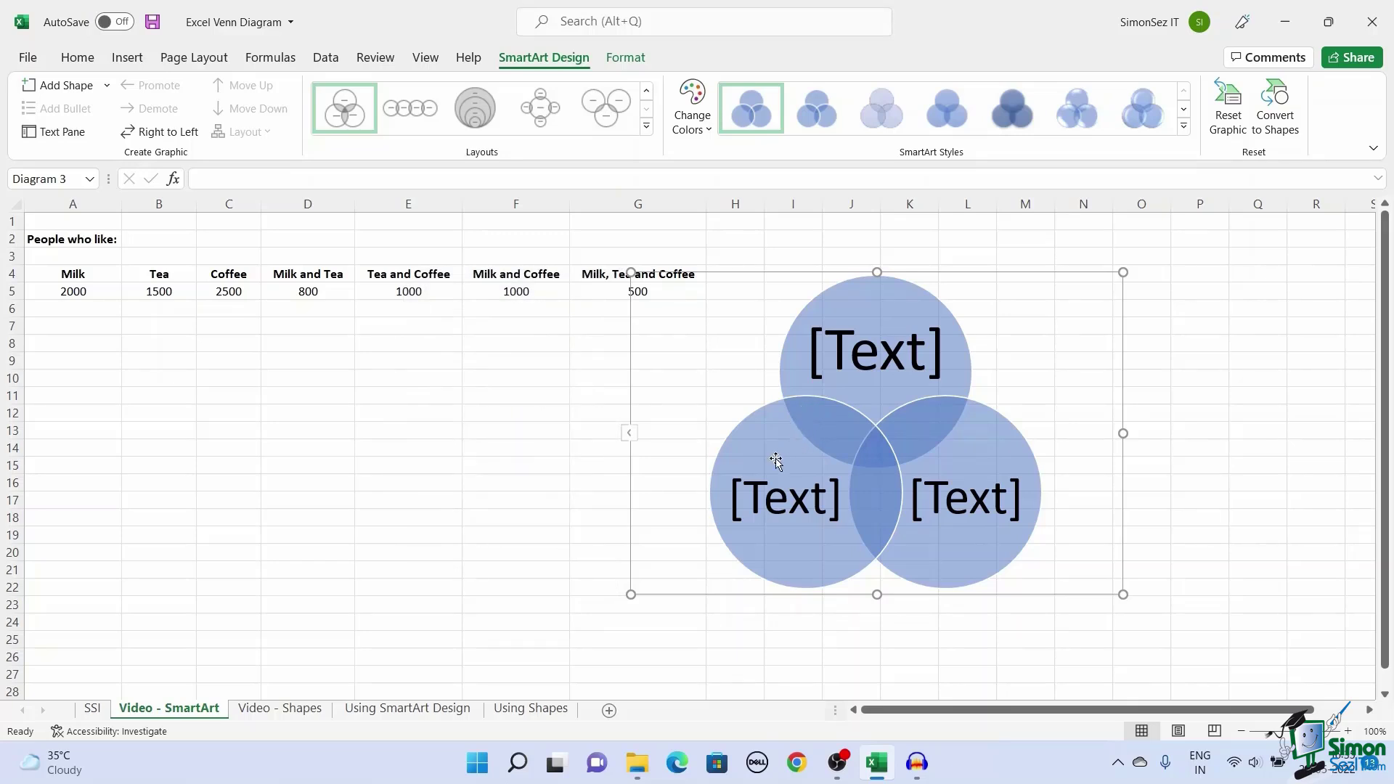
Draw a text box in the top-left circle overlap containing the word 'Text'
click(123, 65)
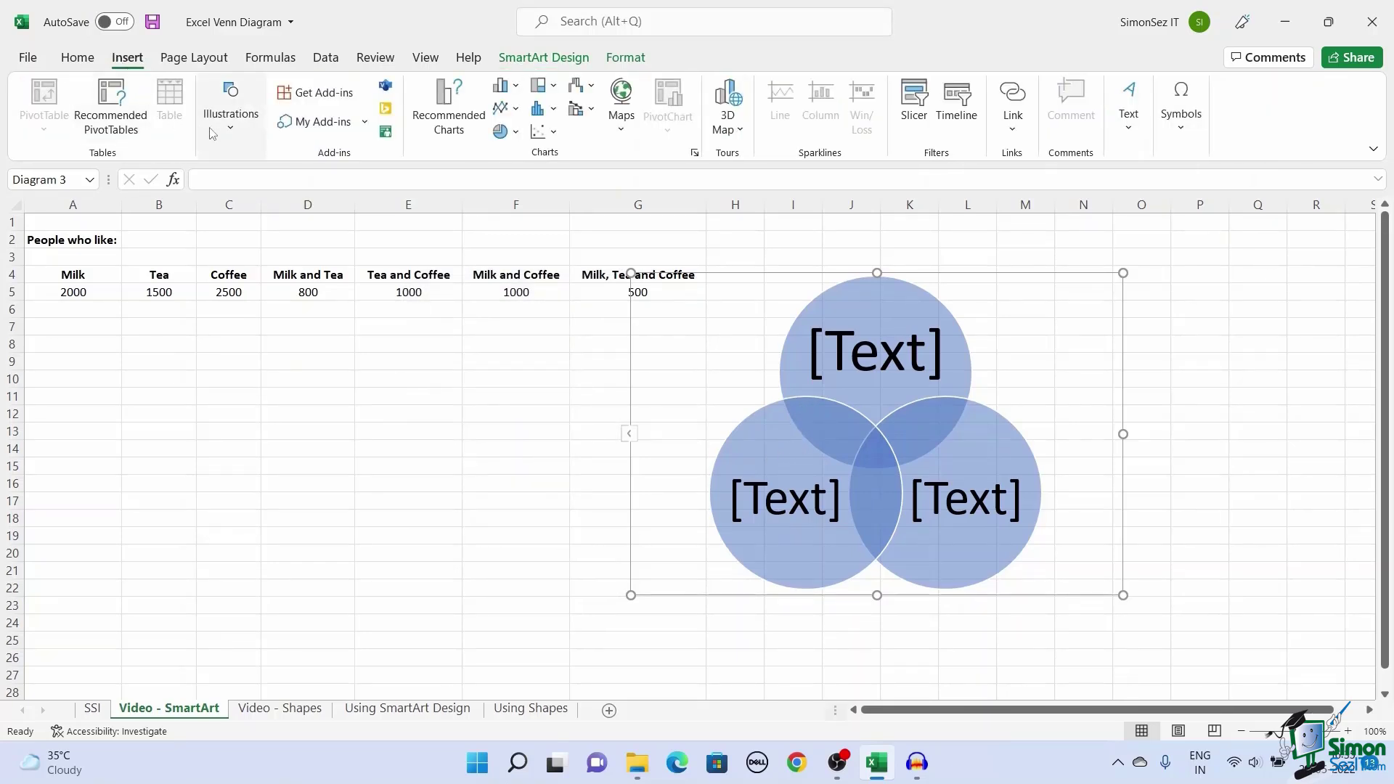
click(233, 134)
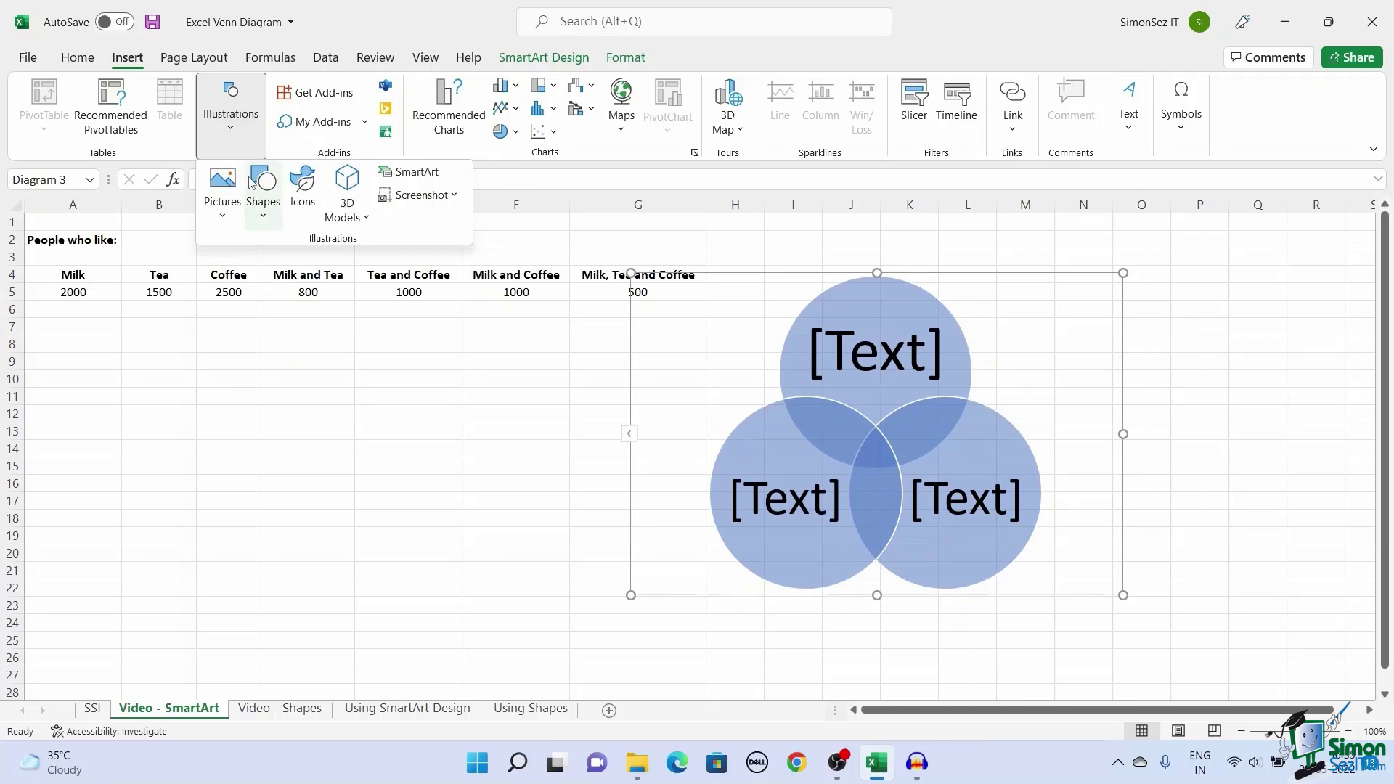
click(263, 210)
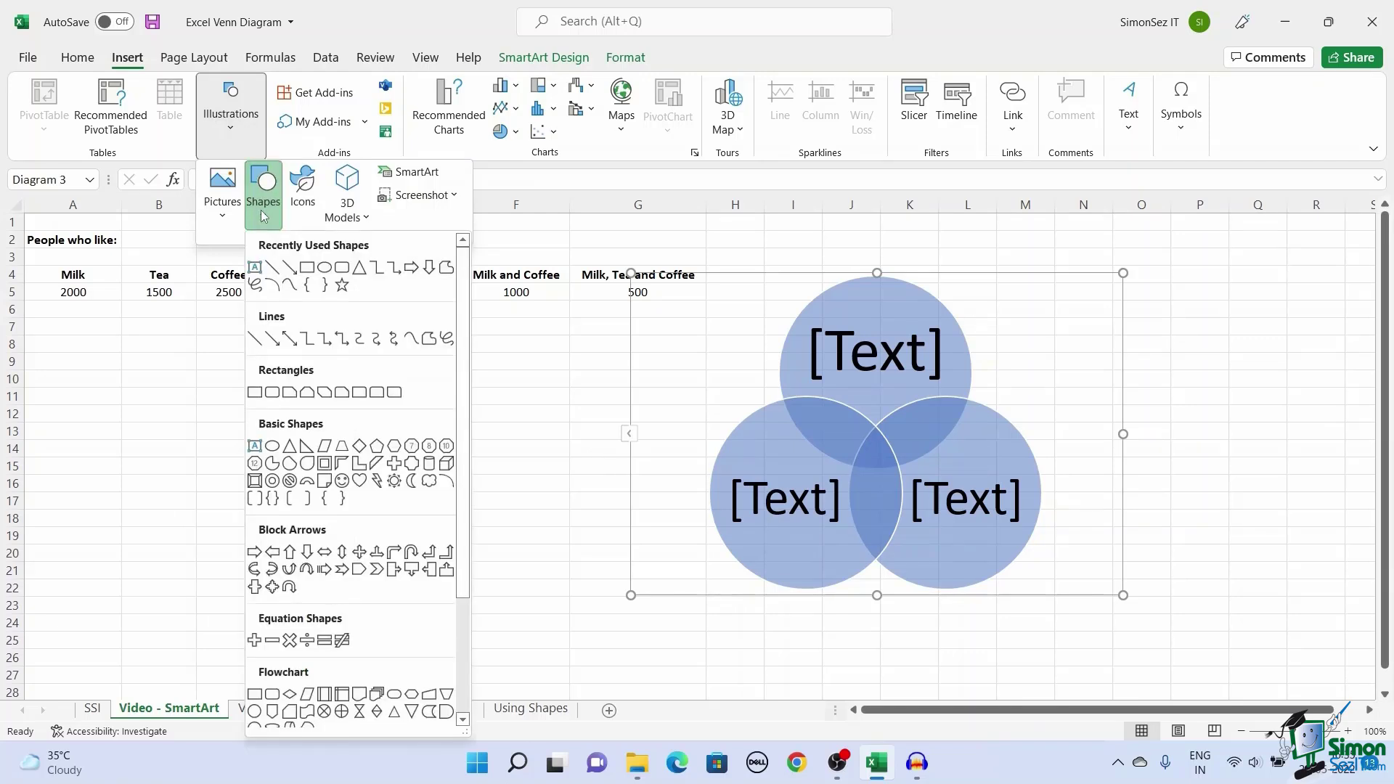
click(255, 267)
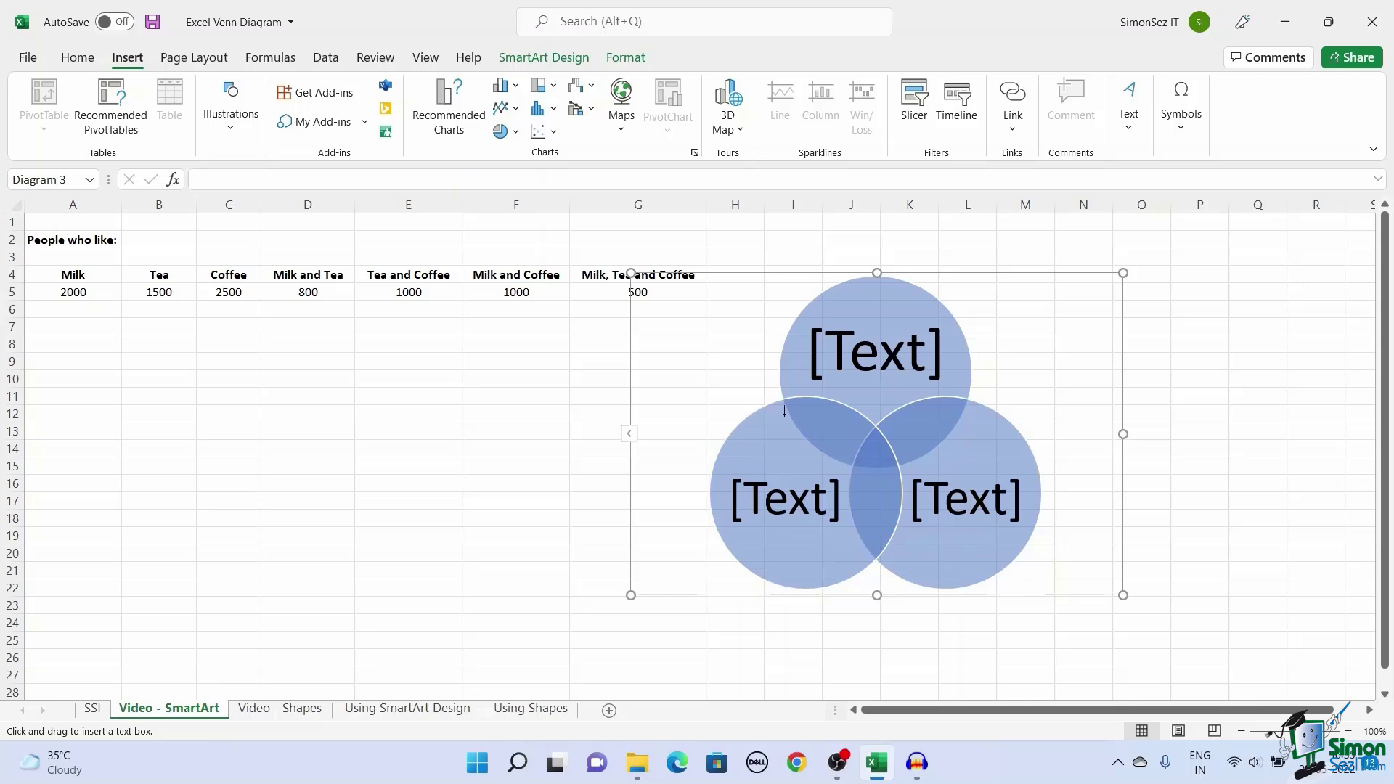
drag(795, 402, 868, 452)
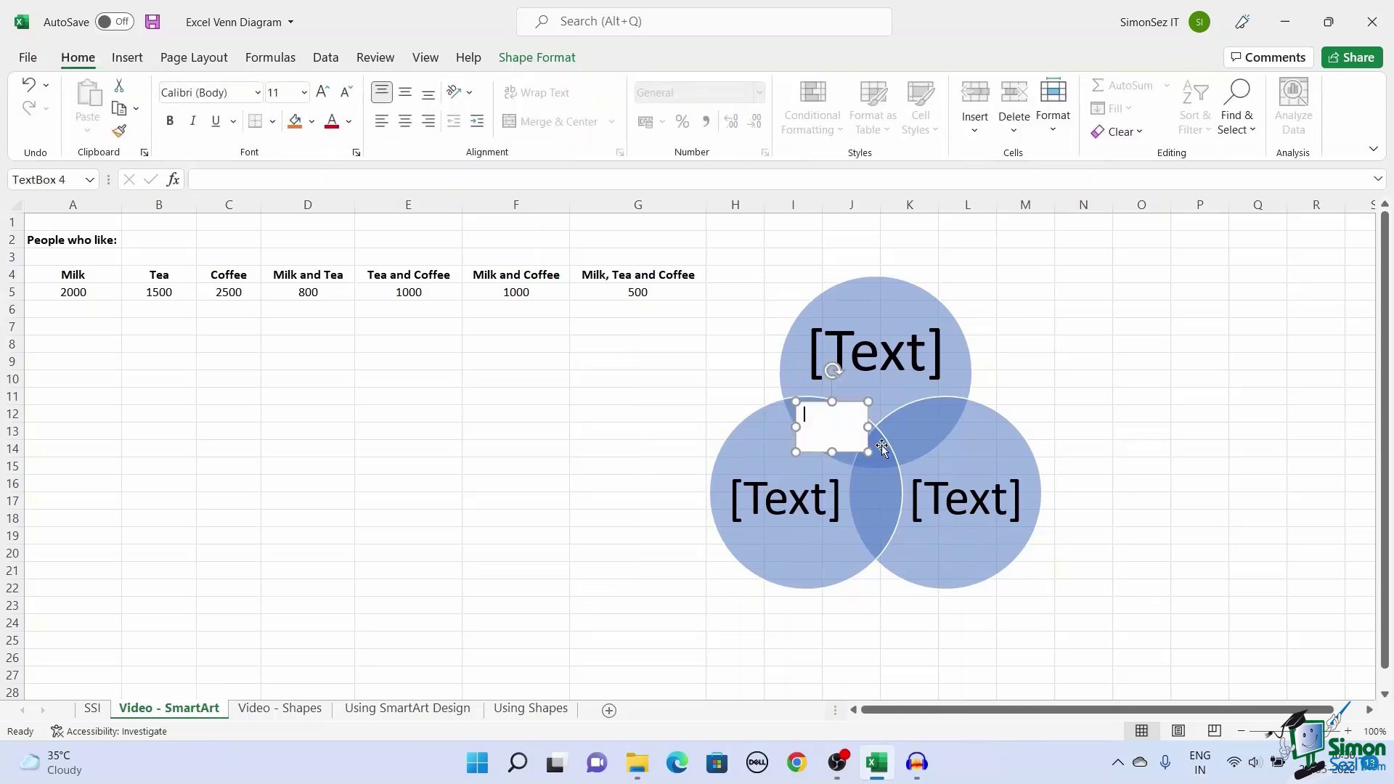
text(Text)
click(770, 461)
click(842, 432)
Set the 'Text' box to No fill and No line in Format Shape
right_click(842, 433)
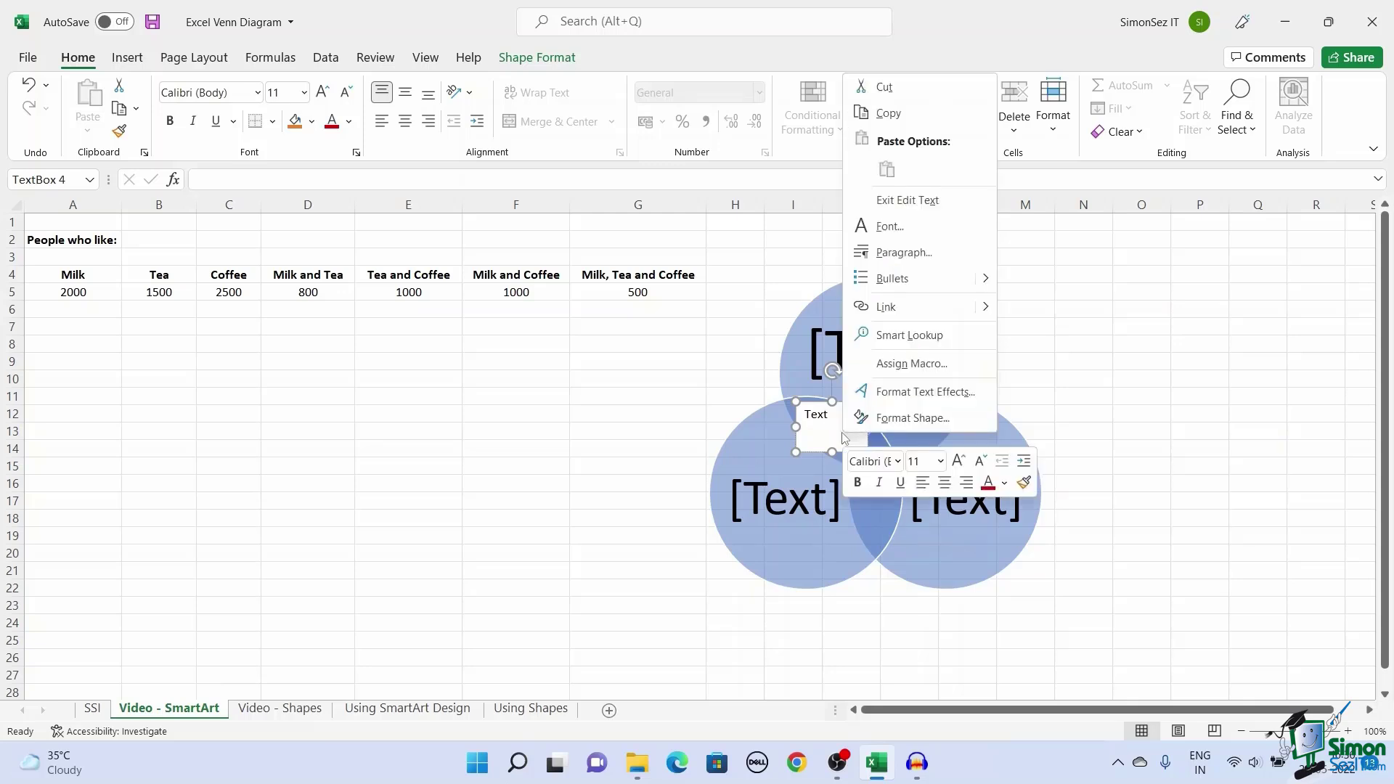
click(903, 420)
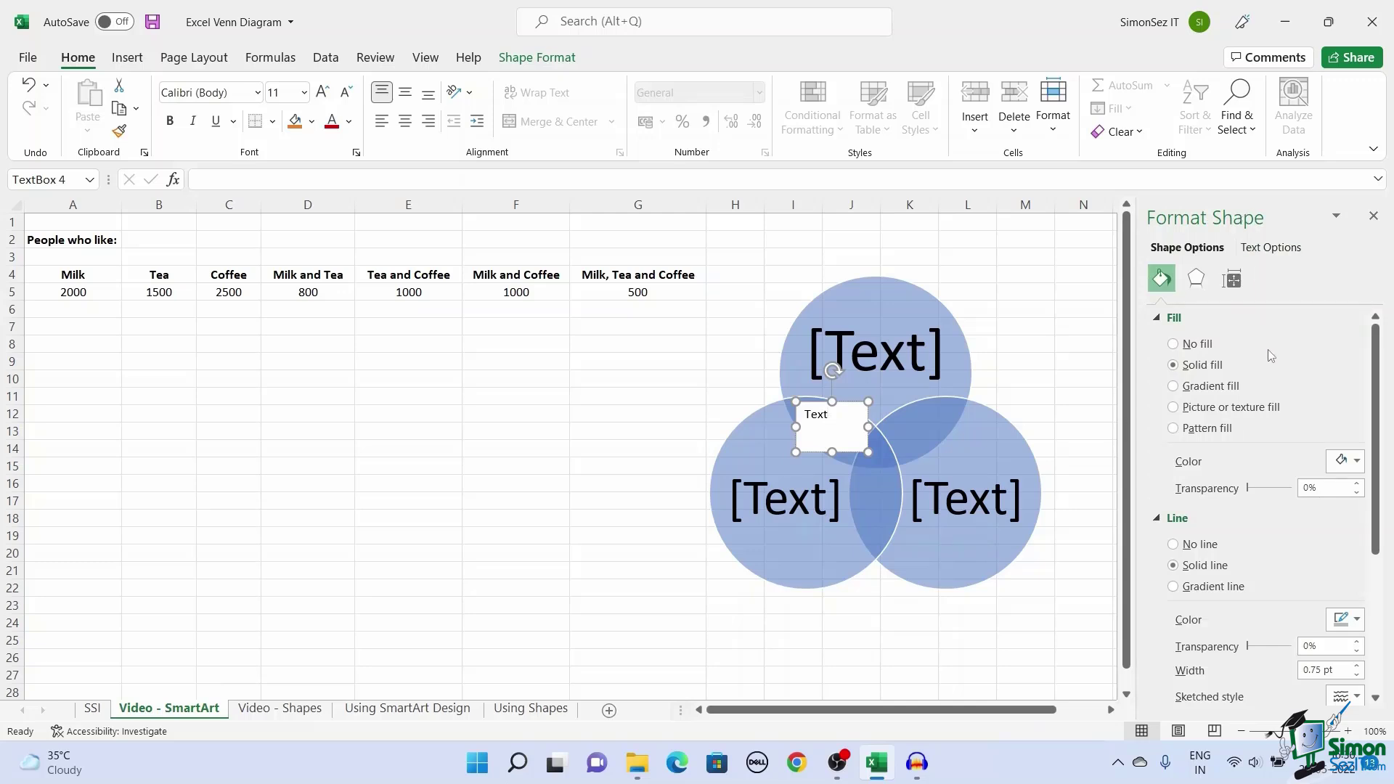
click(1176, 349)
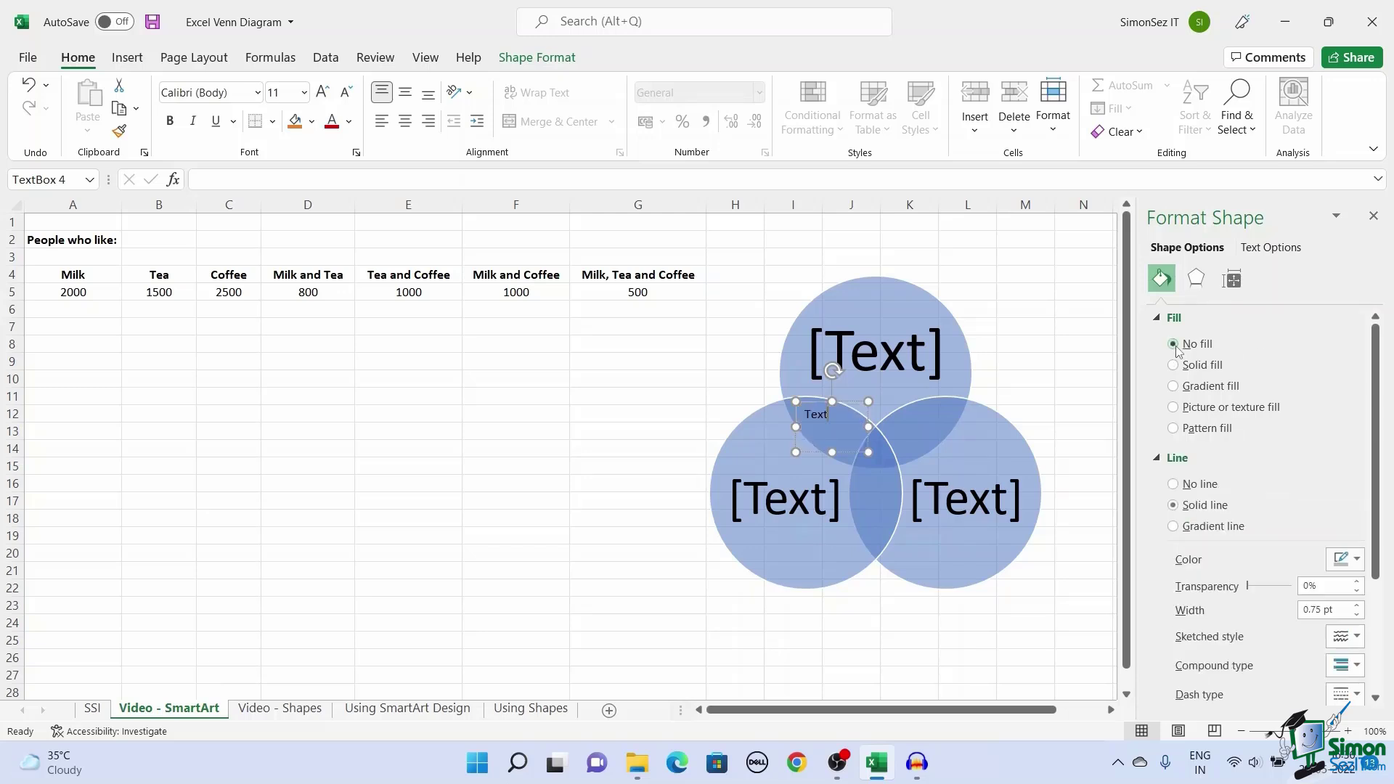
click(1174, 485)
click(830, 411)
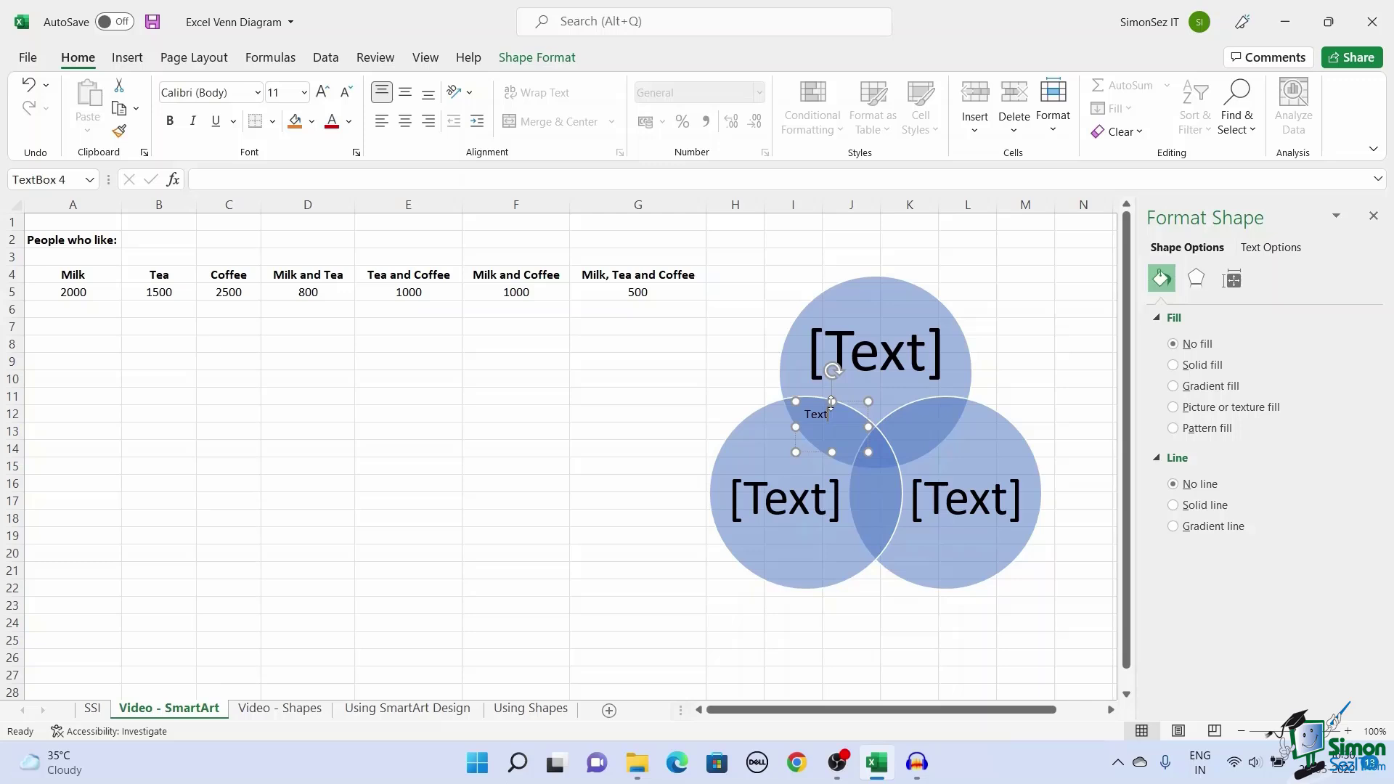
Select the right Venn circle and add a fourth circle with Add Shape
click(924, 456)
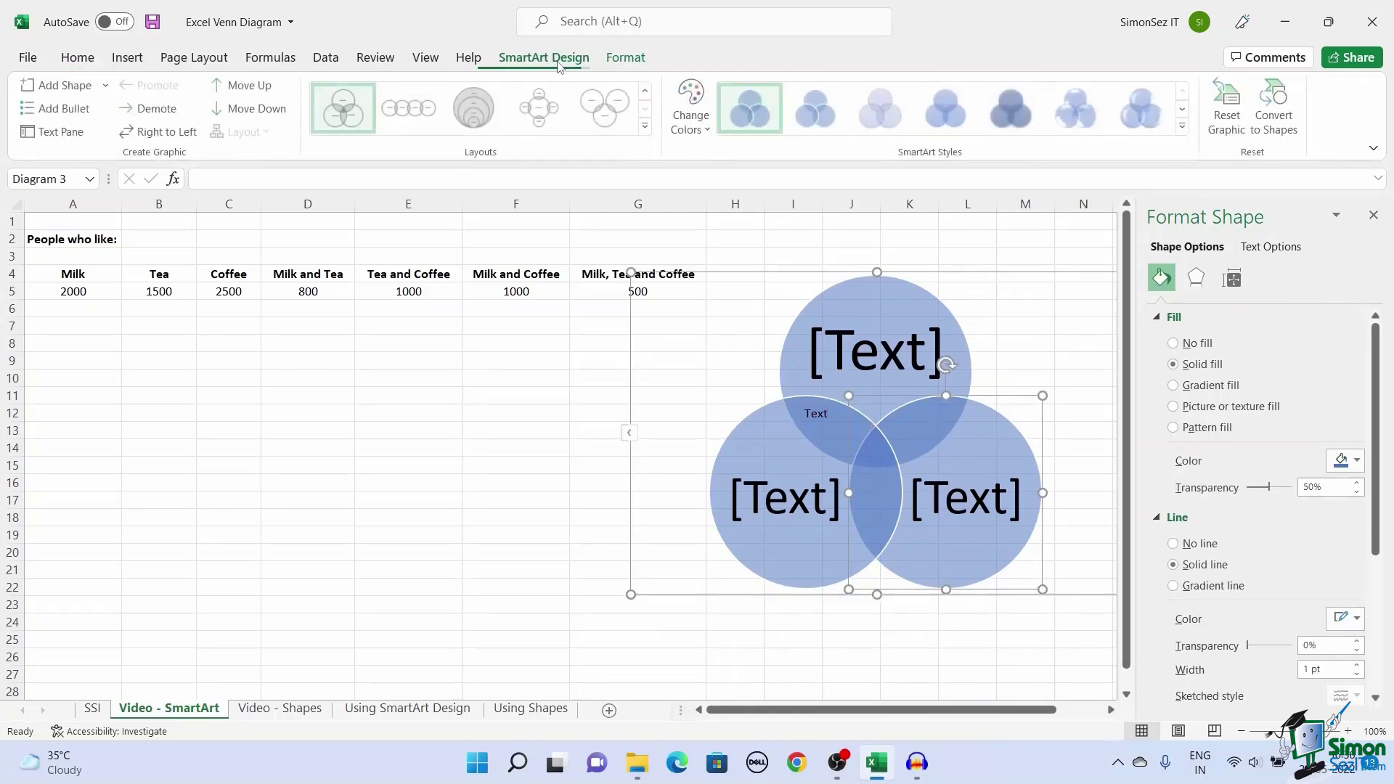
click(557, 62)
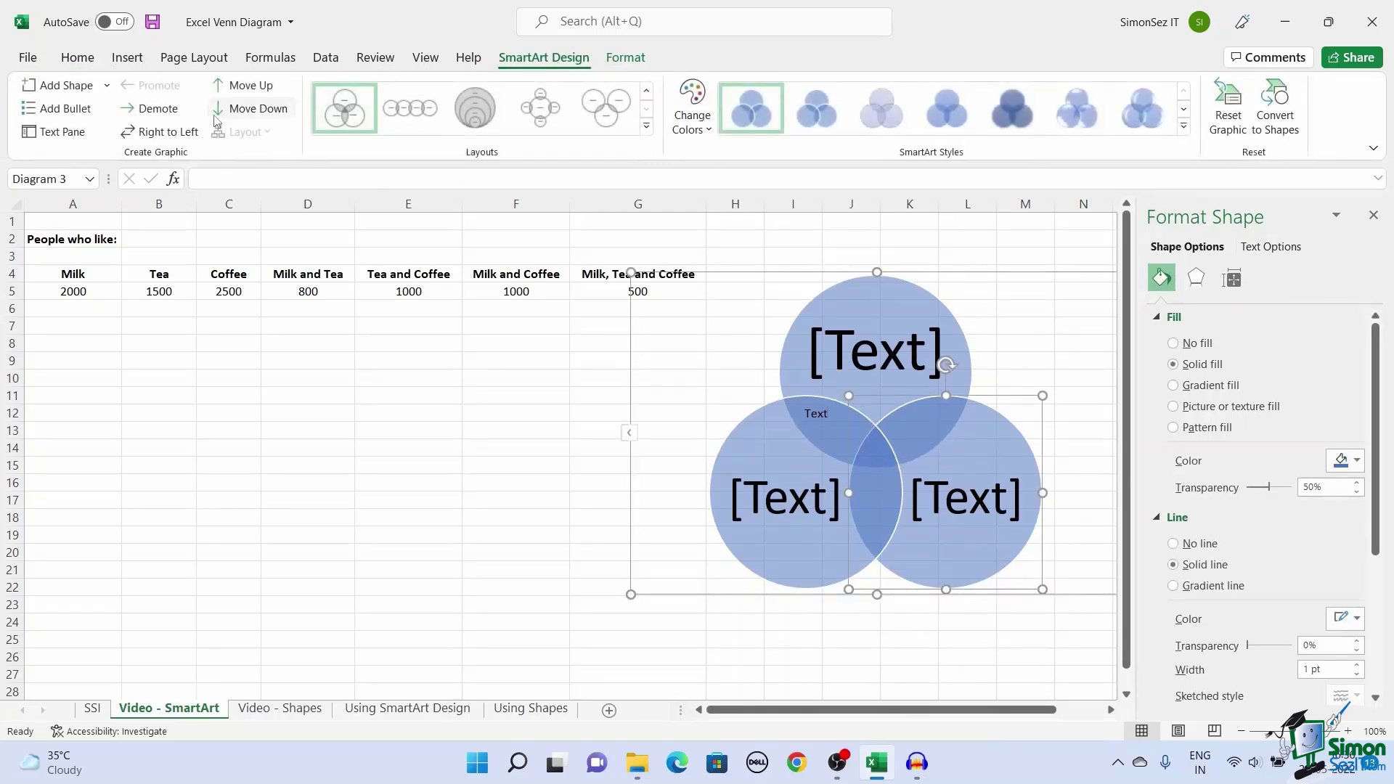
click(80, 87)
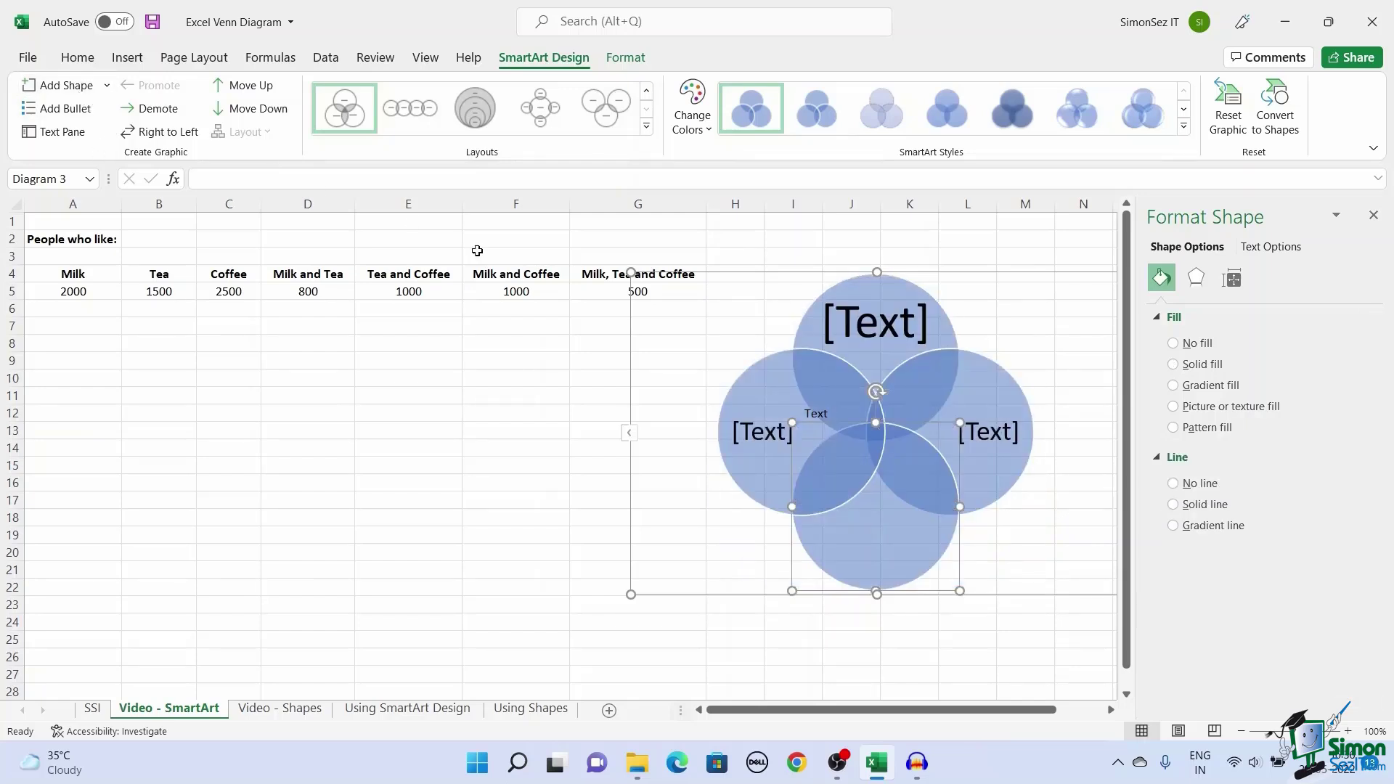
Close the Format Shape pane and delete the extra bottom circle, leaving three circles
click(1373, 216)
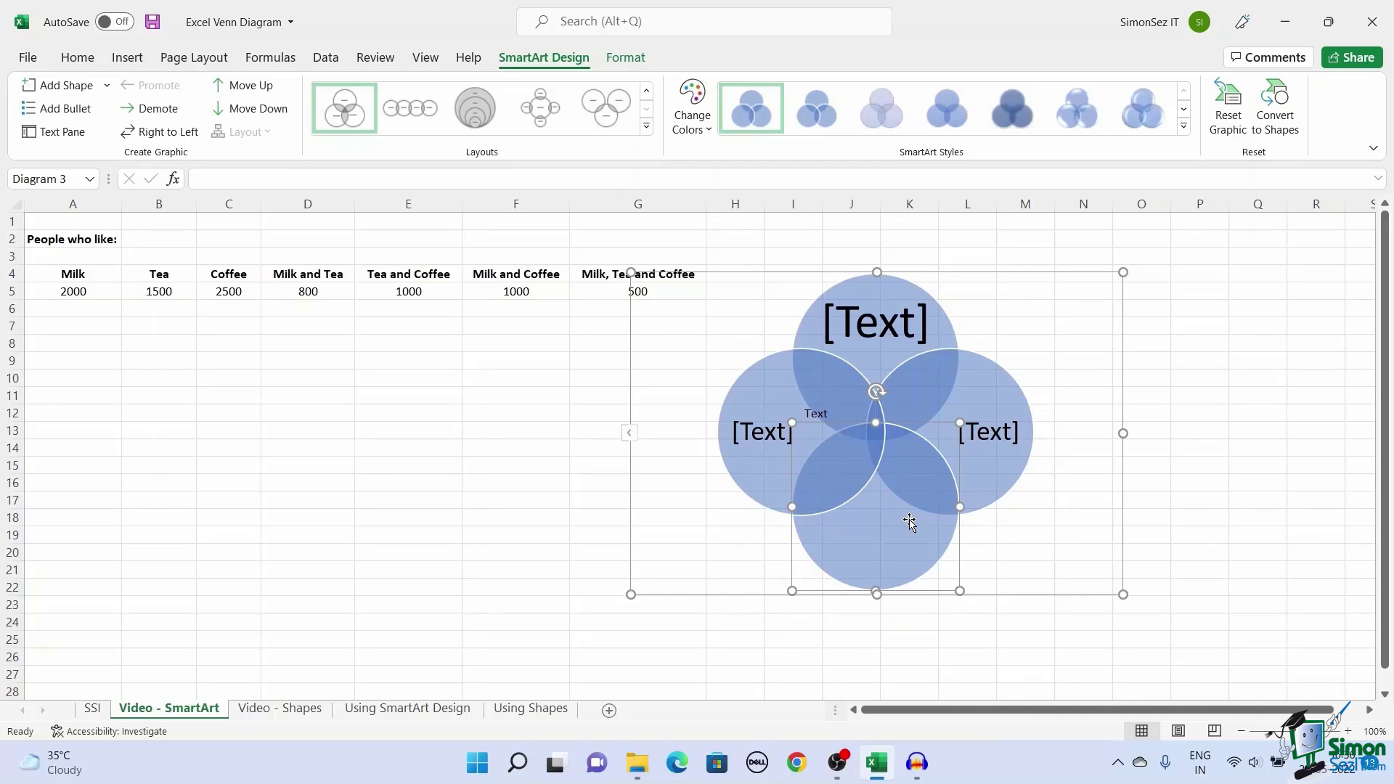
key(Delete)
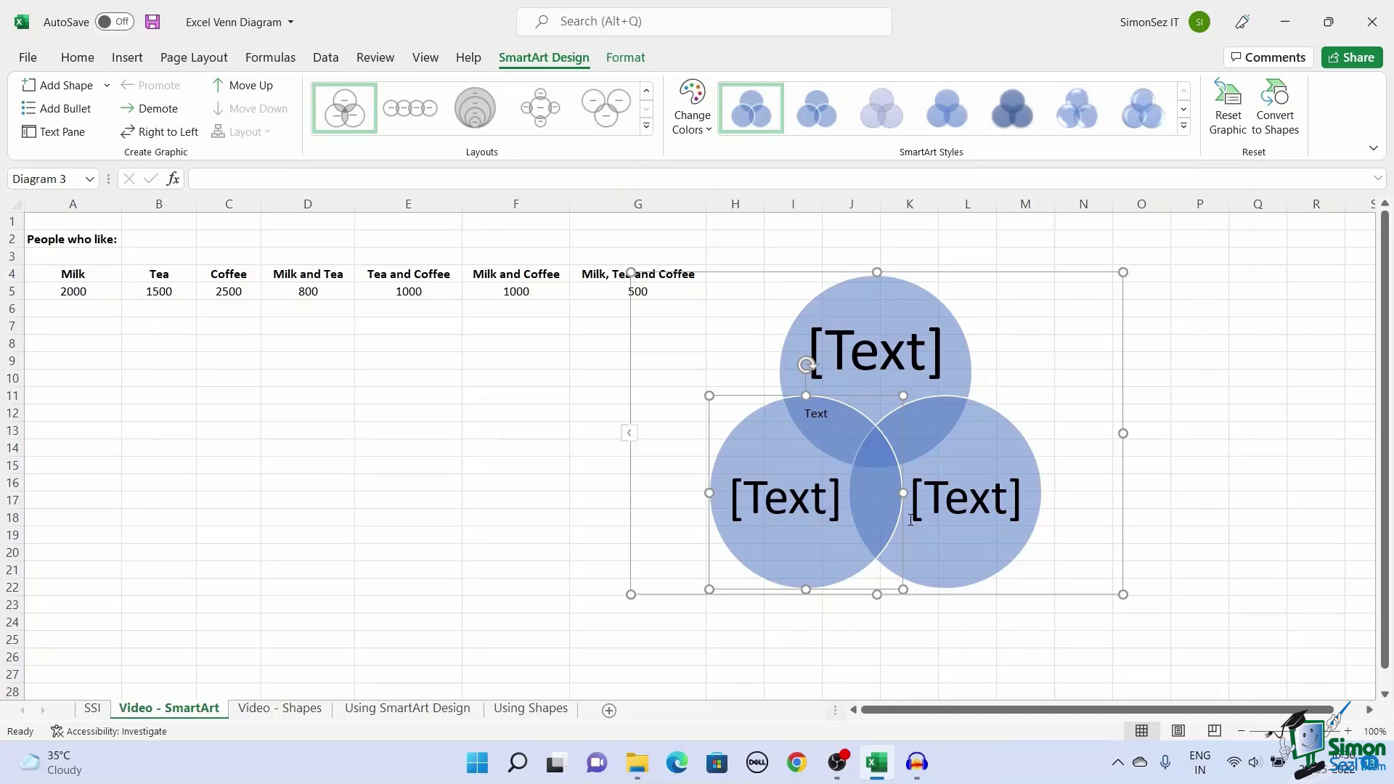
click(637, 50)
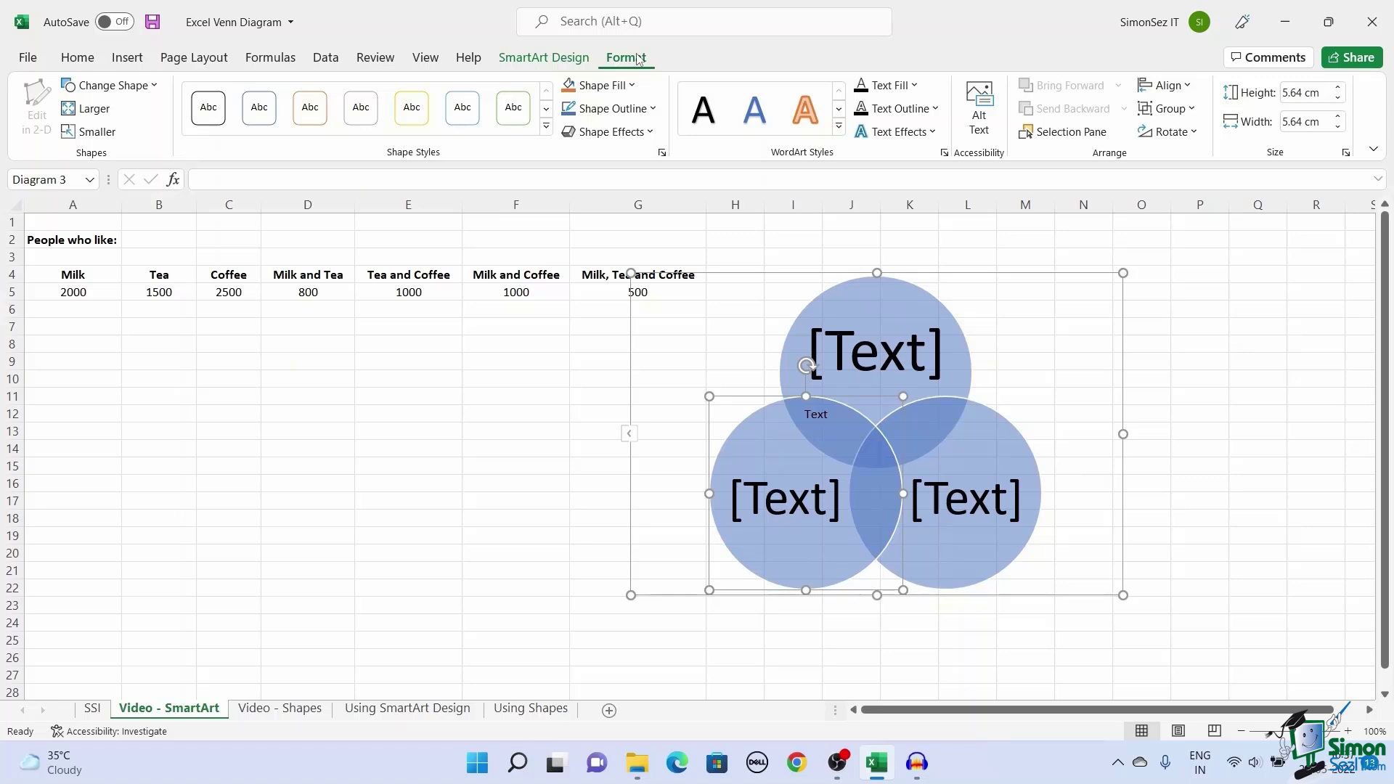
Switch to the Video - Shapes sheet and pick the Oval from the Shapes gallery
click(275, 708)
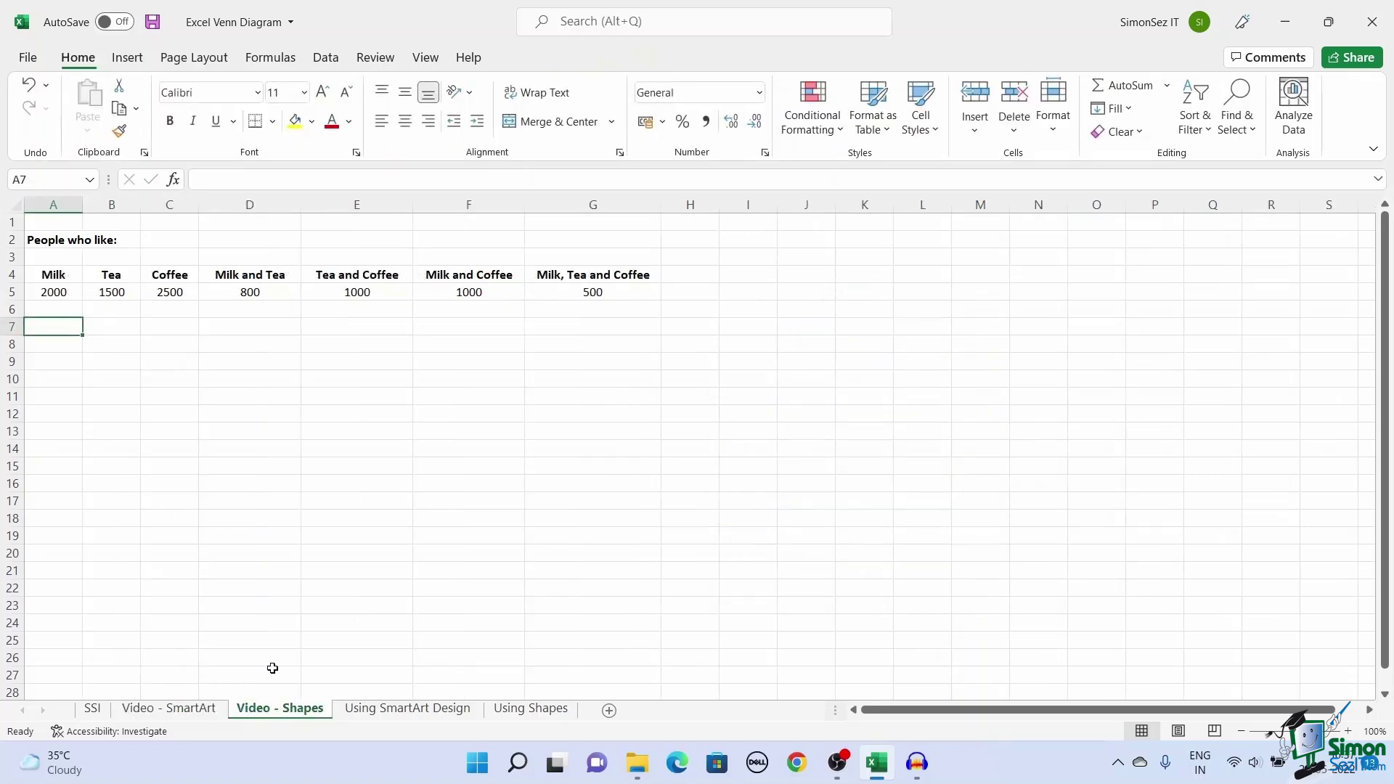
click(665, 478)
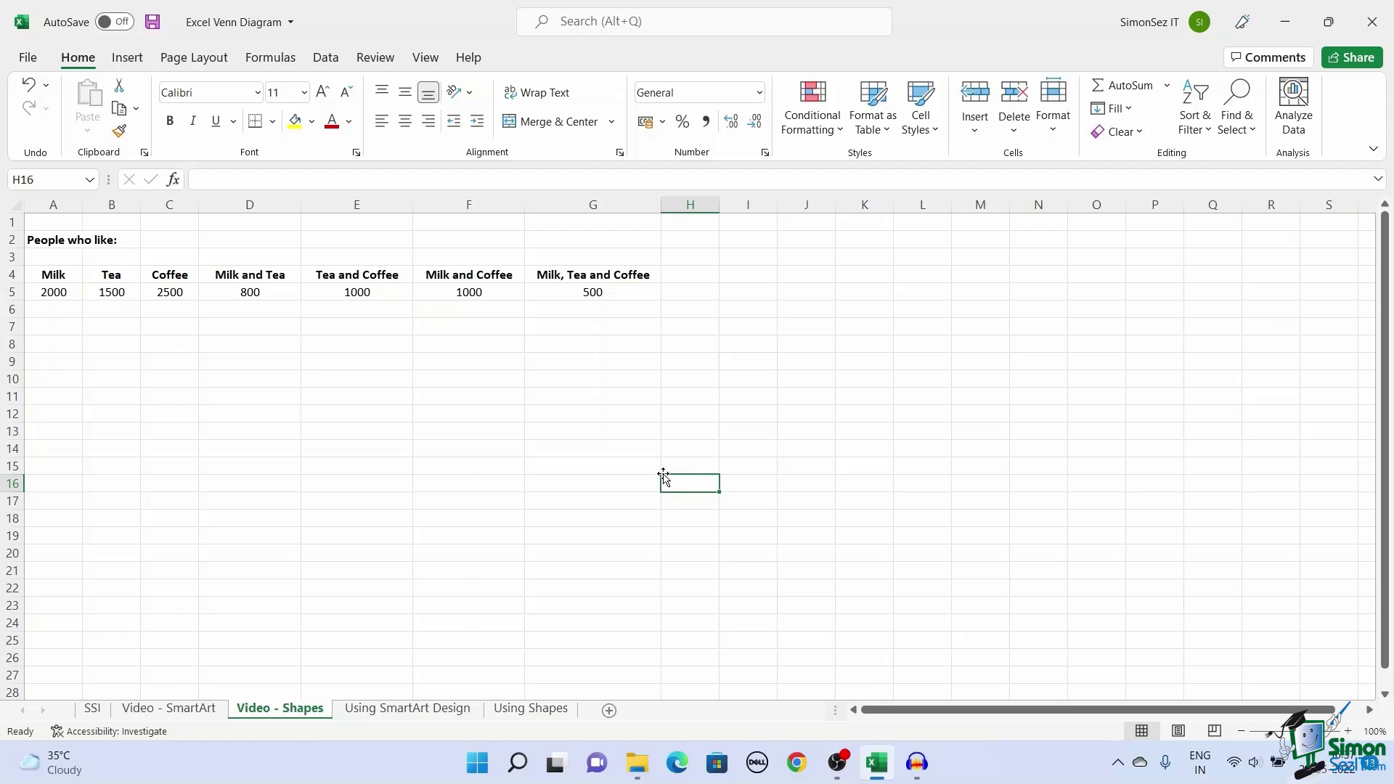
click(129, 62)
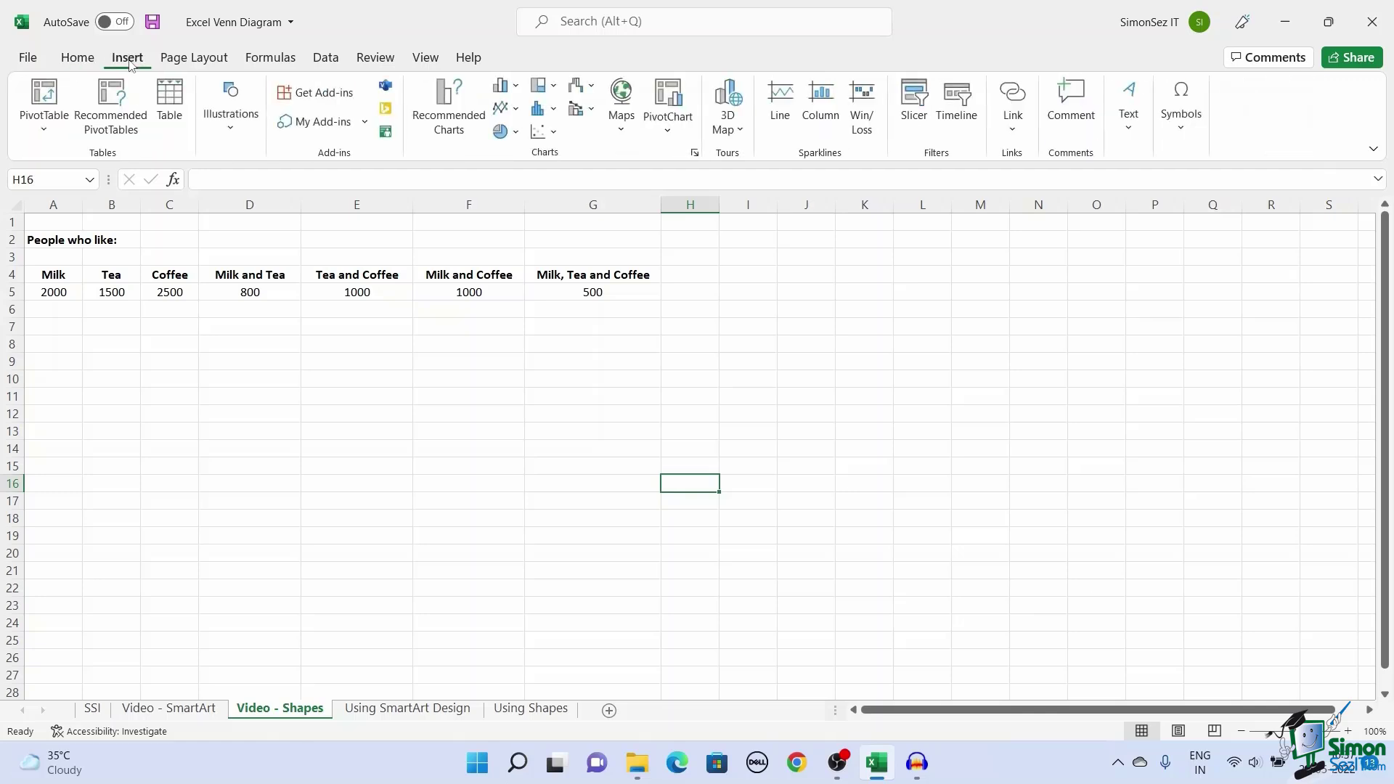
click(231, 131)
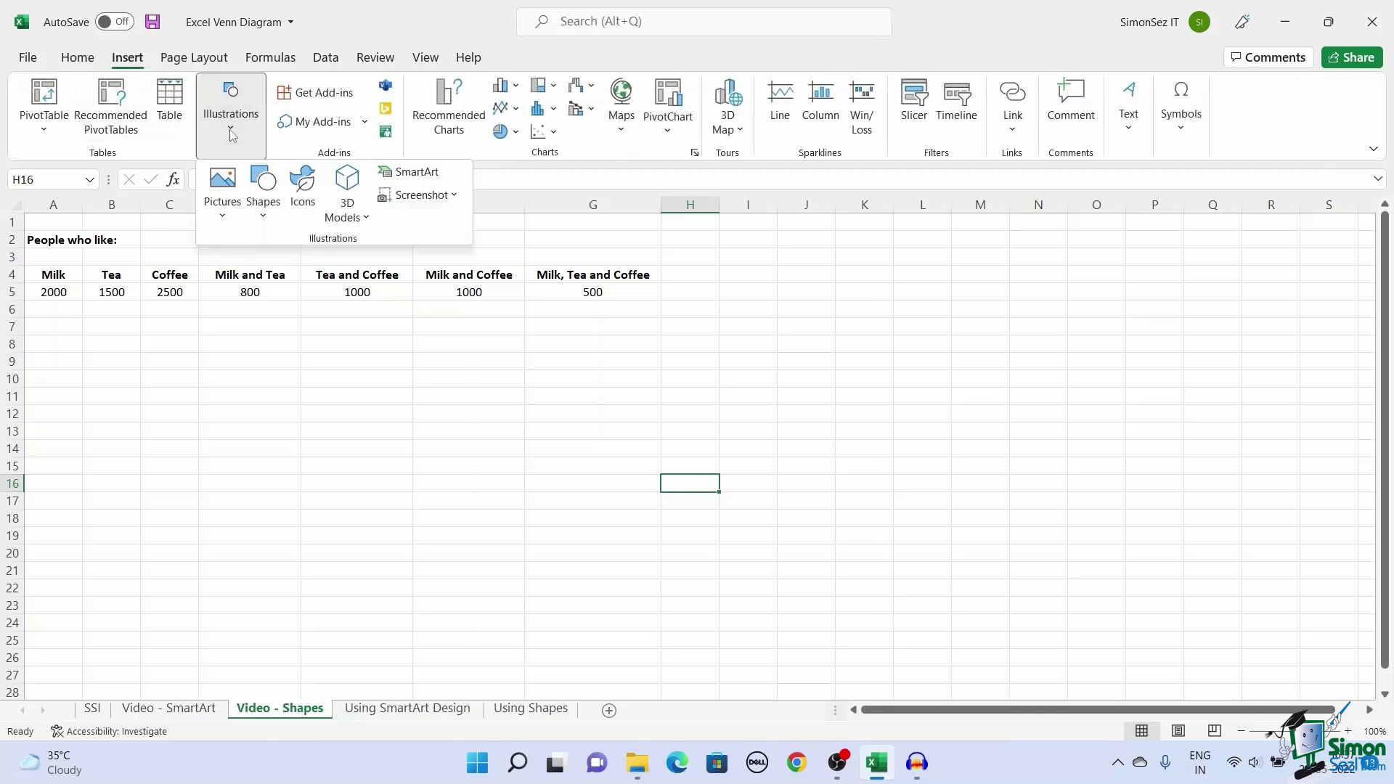
click(264, 211)
click(324, 269)
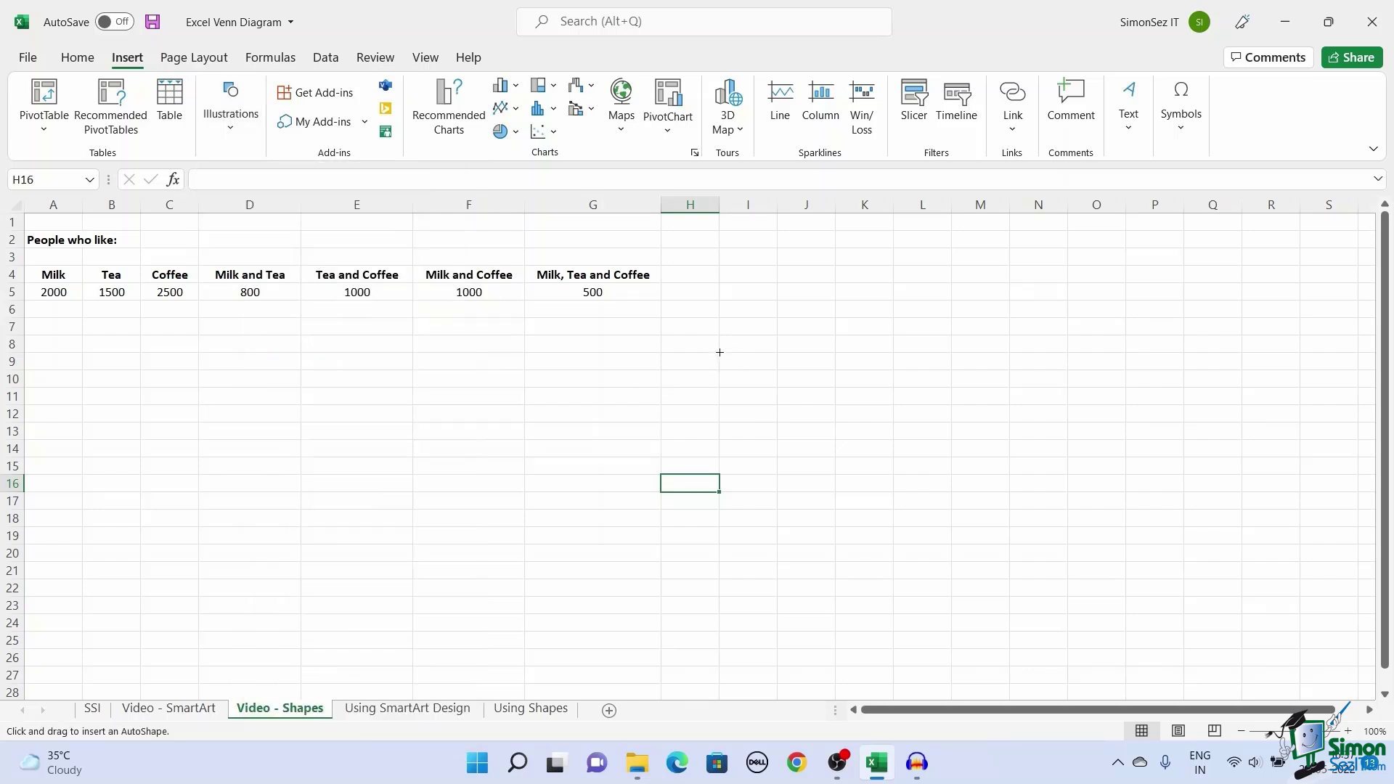
Draw three overlapping ovals beside the table, shifting the third right and slightly enlarging it
drag(720, 352, 880, 491)
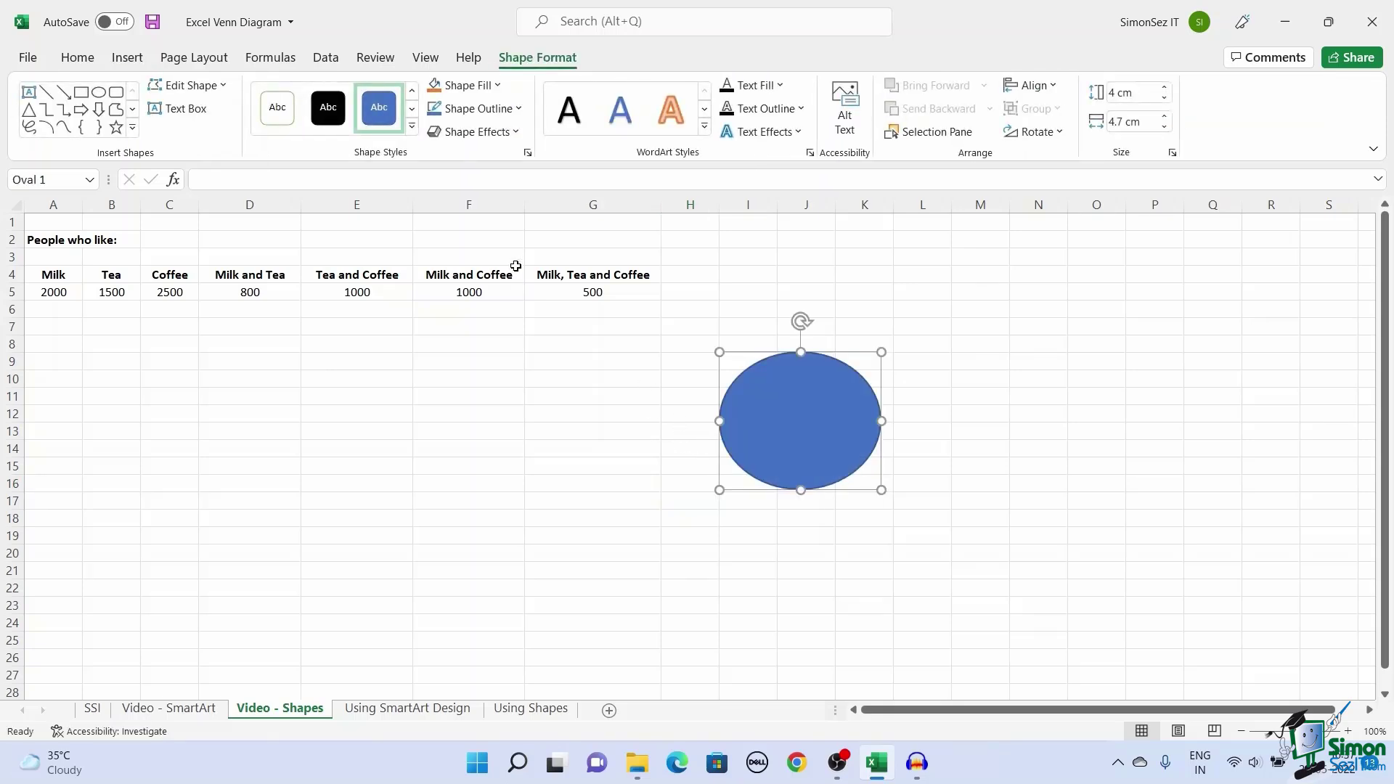
click(98, 92)
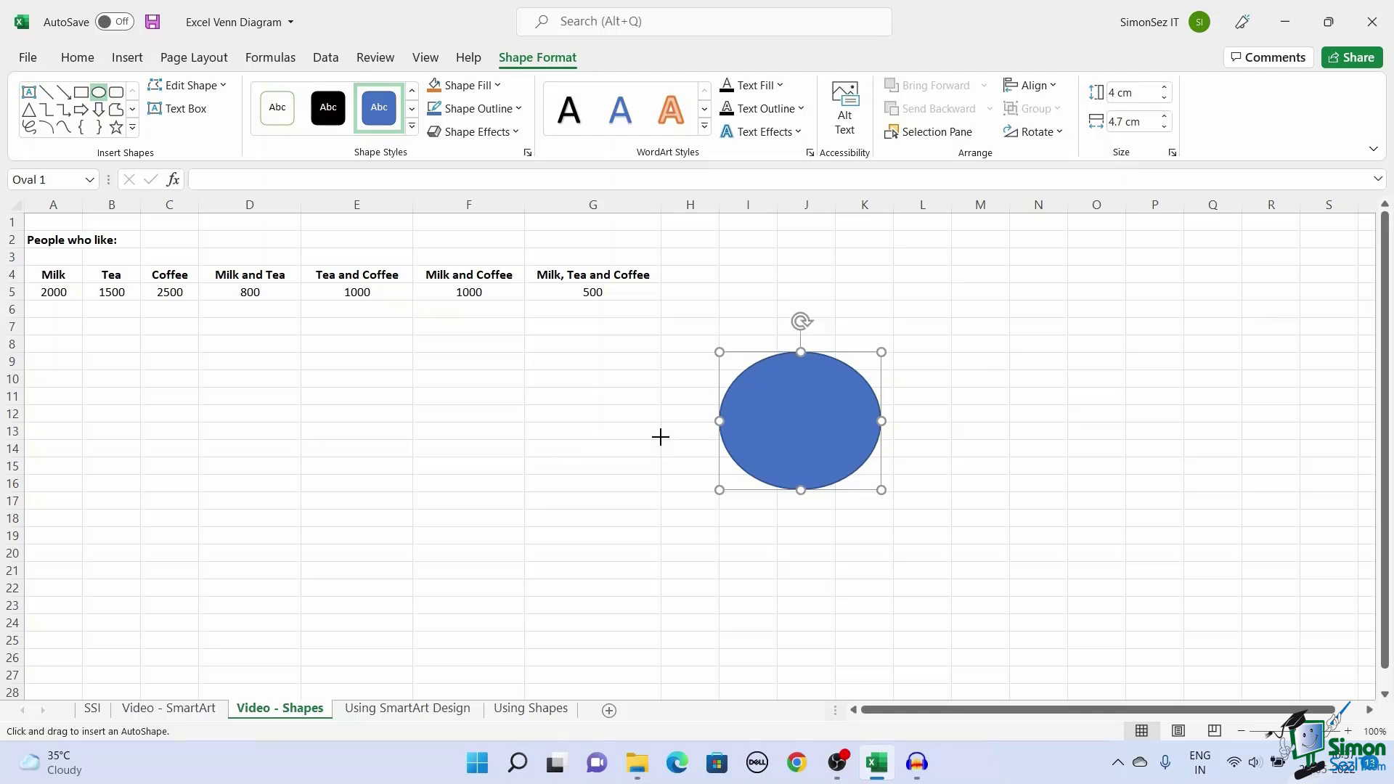
drag(660, 435, 822, 584)
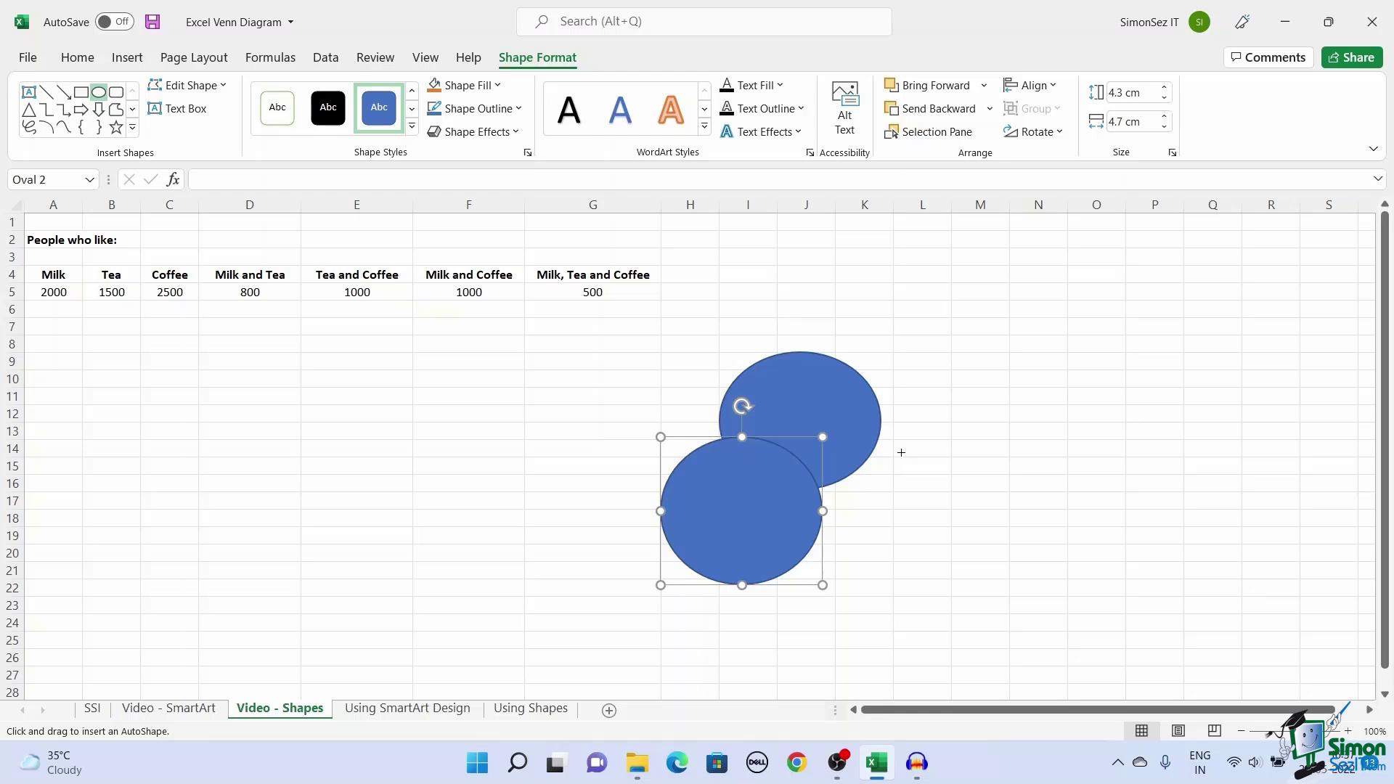
drag(899, 448, 737, 584)
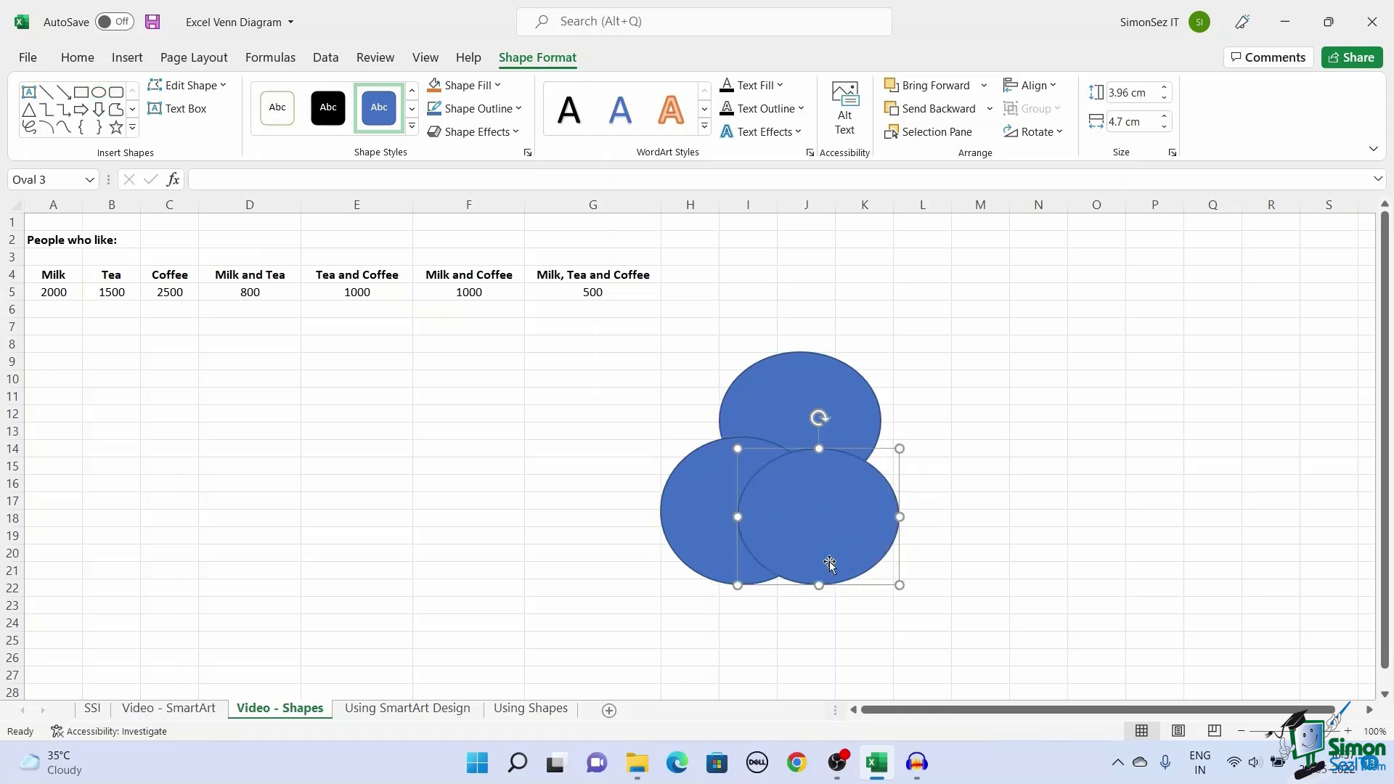
drag(864, 520, 912, 515)
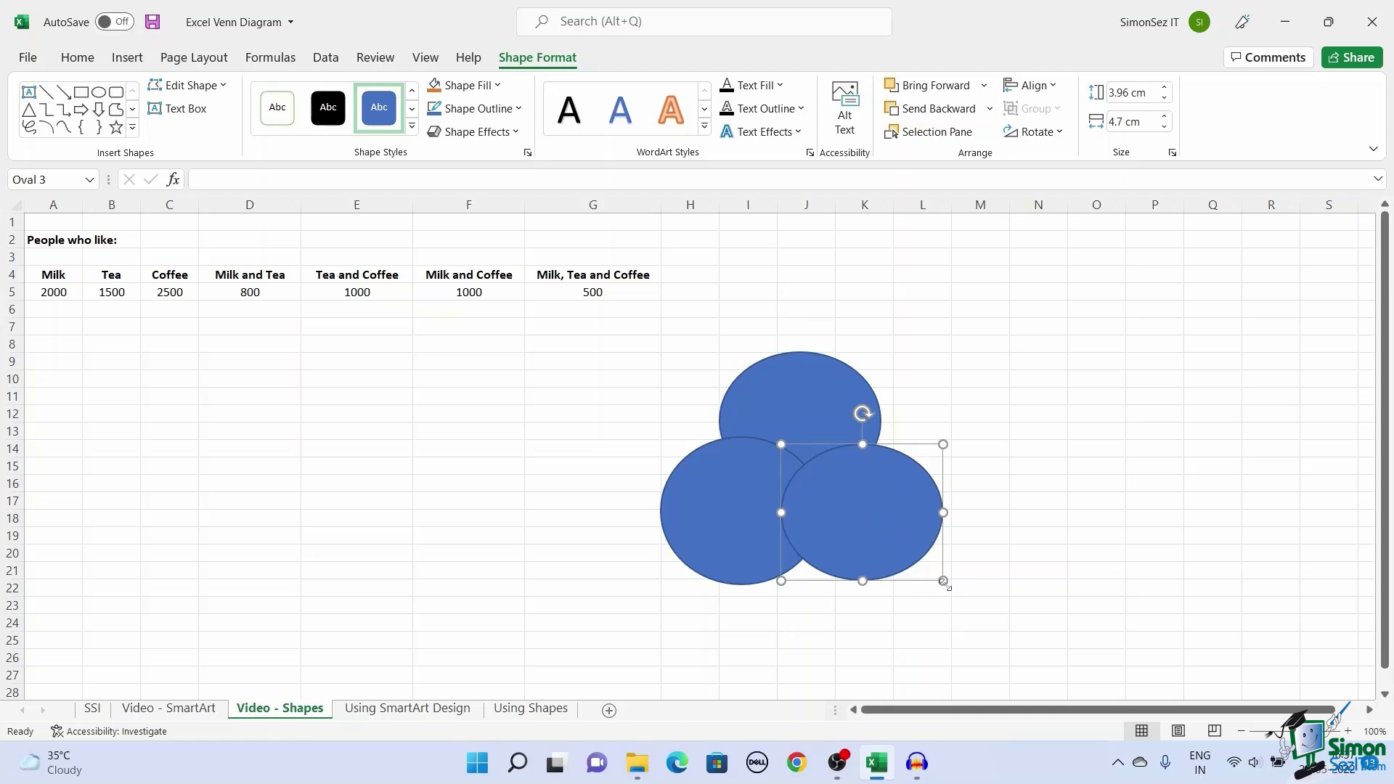
drag(943, 581, 957, 591)
click(511, 503)
click(824, 525)
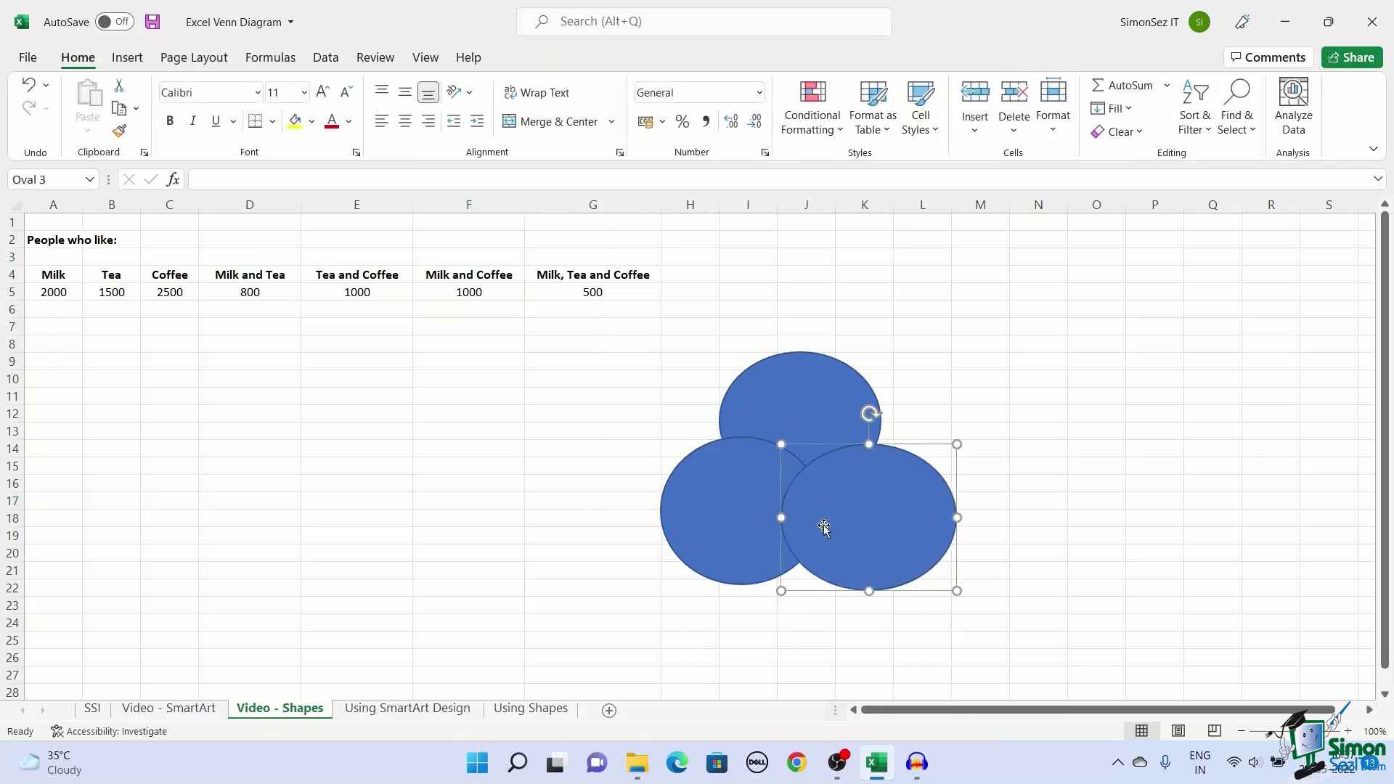
click(811, 416)
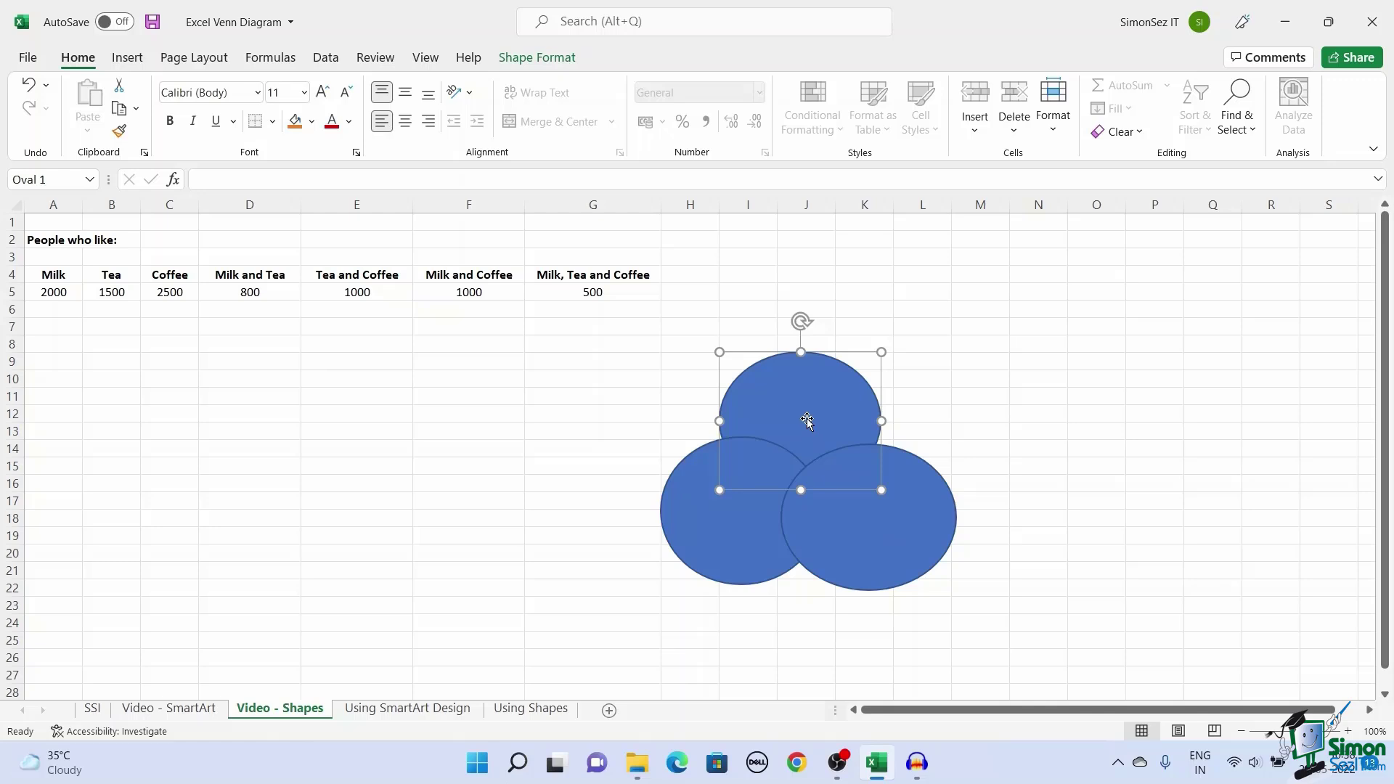
Select all three ovals and set their fill transparency to 50%
shift+click(734, 518)
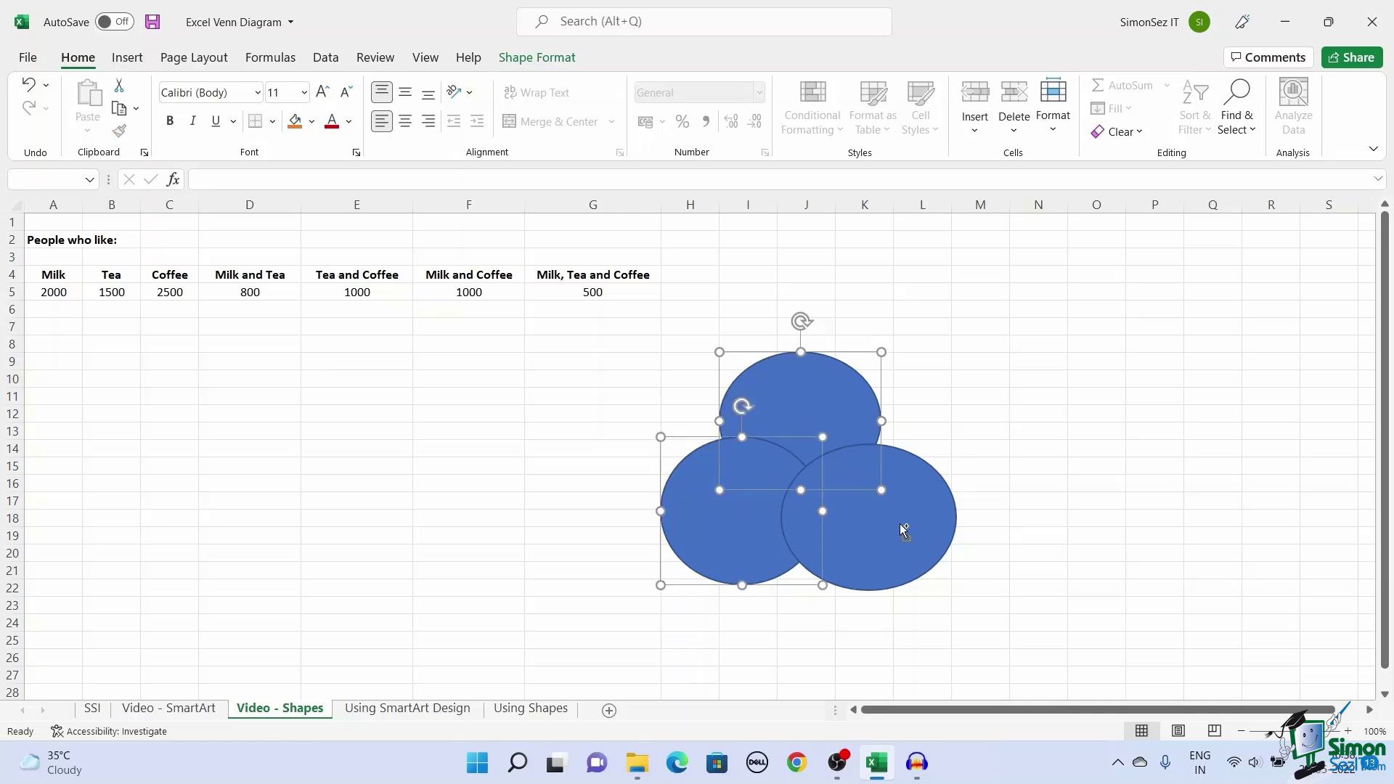
shift+click(901, 528)
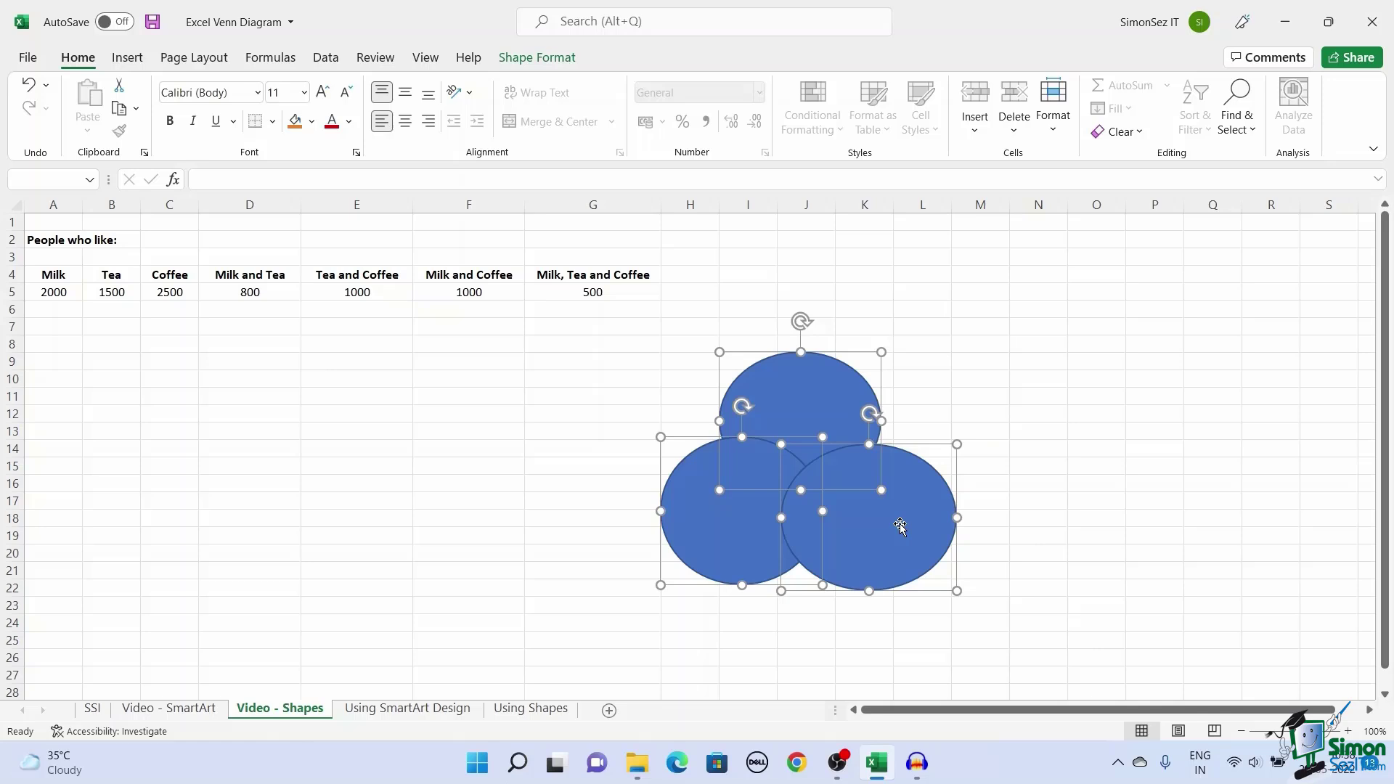
right_click(900, 525)
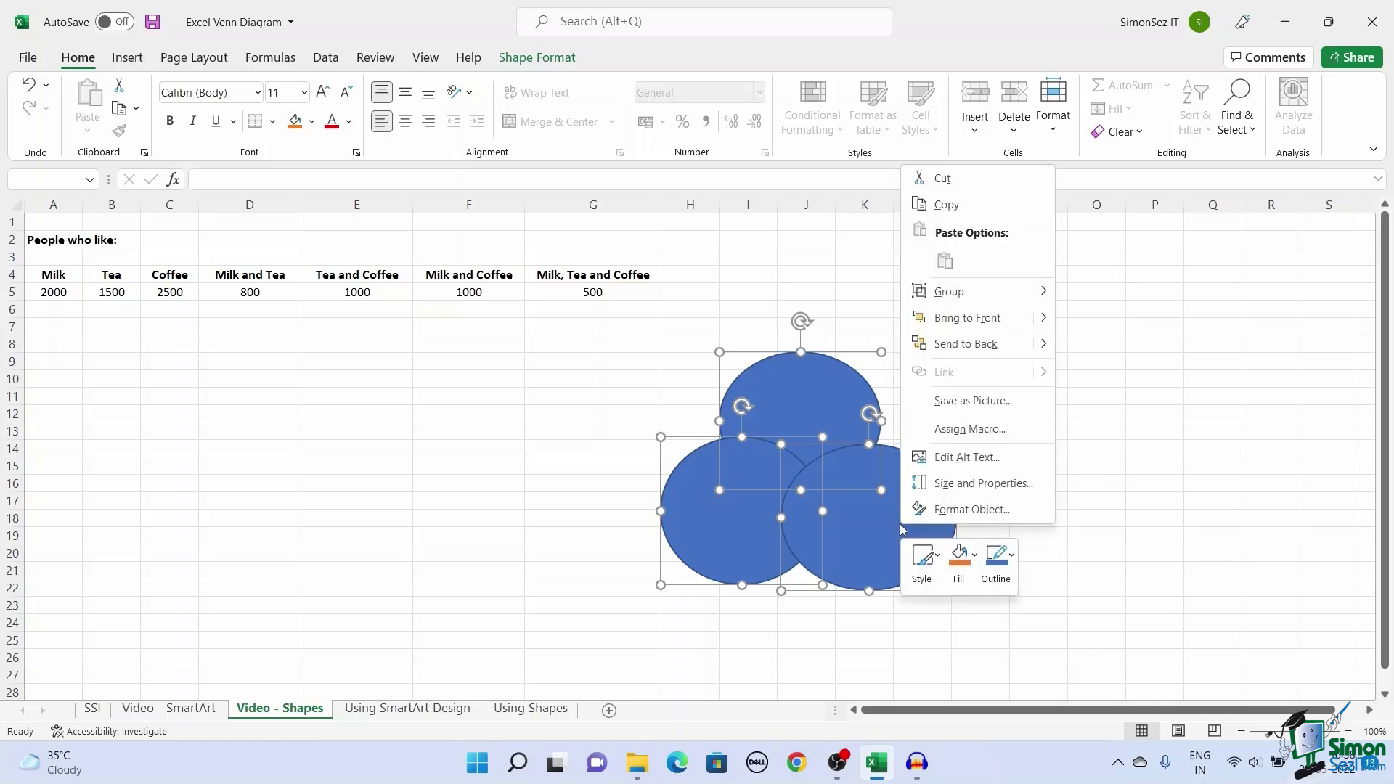
click(945, 512)
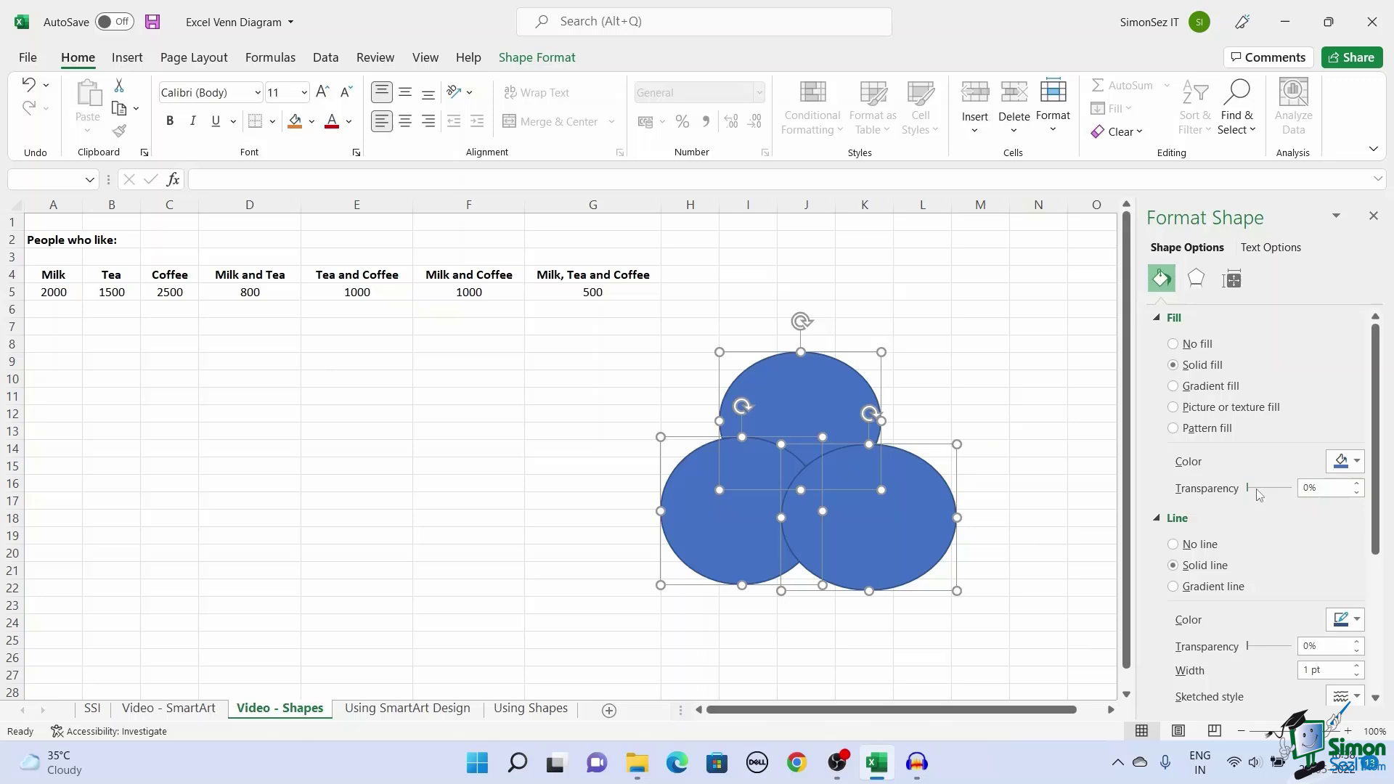
click(1311, 488)
key(BackSpace)
text(50)
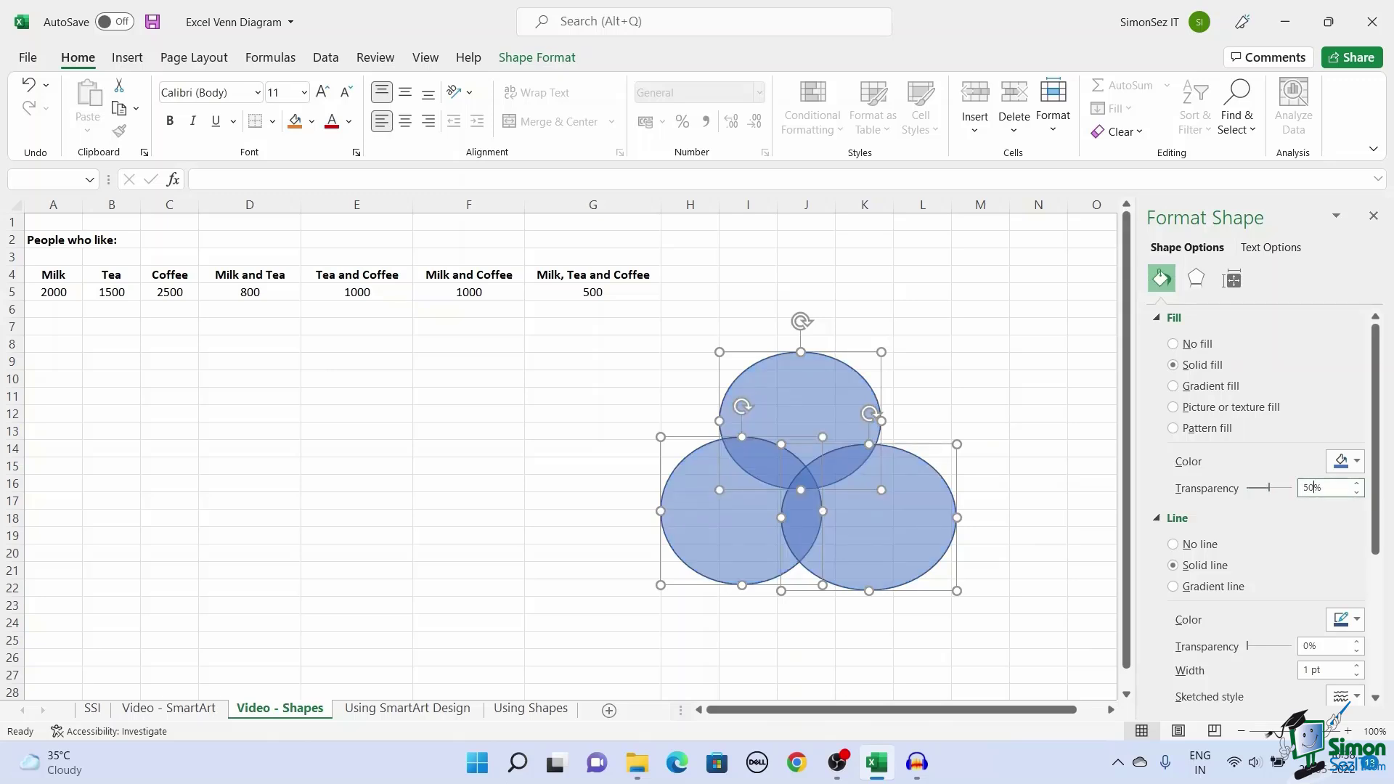
Close the Format Shape pane and nudge the three ovals together up and to the right
click(1373, 216)
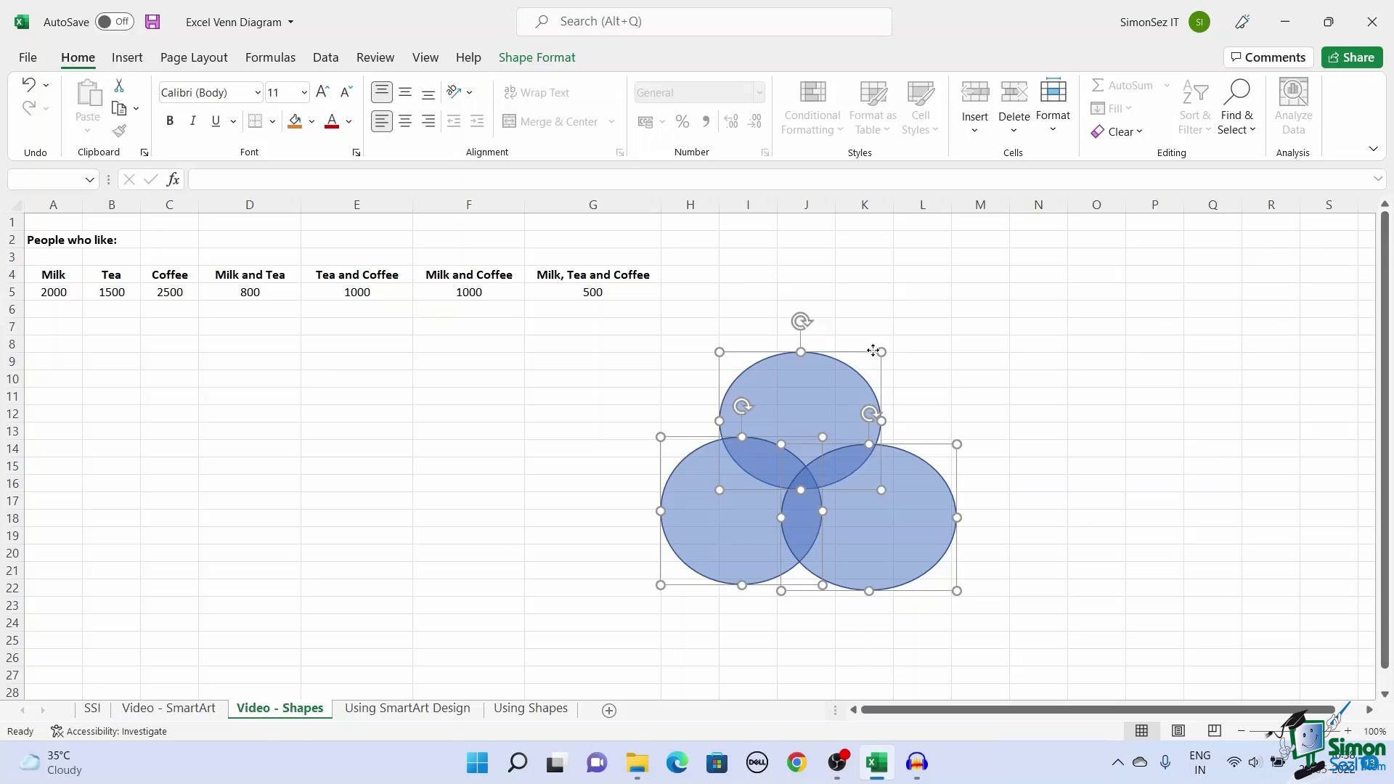
drag(871, 353, 896, 335)
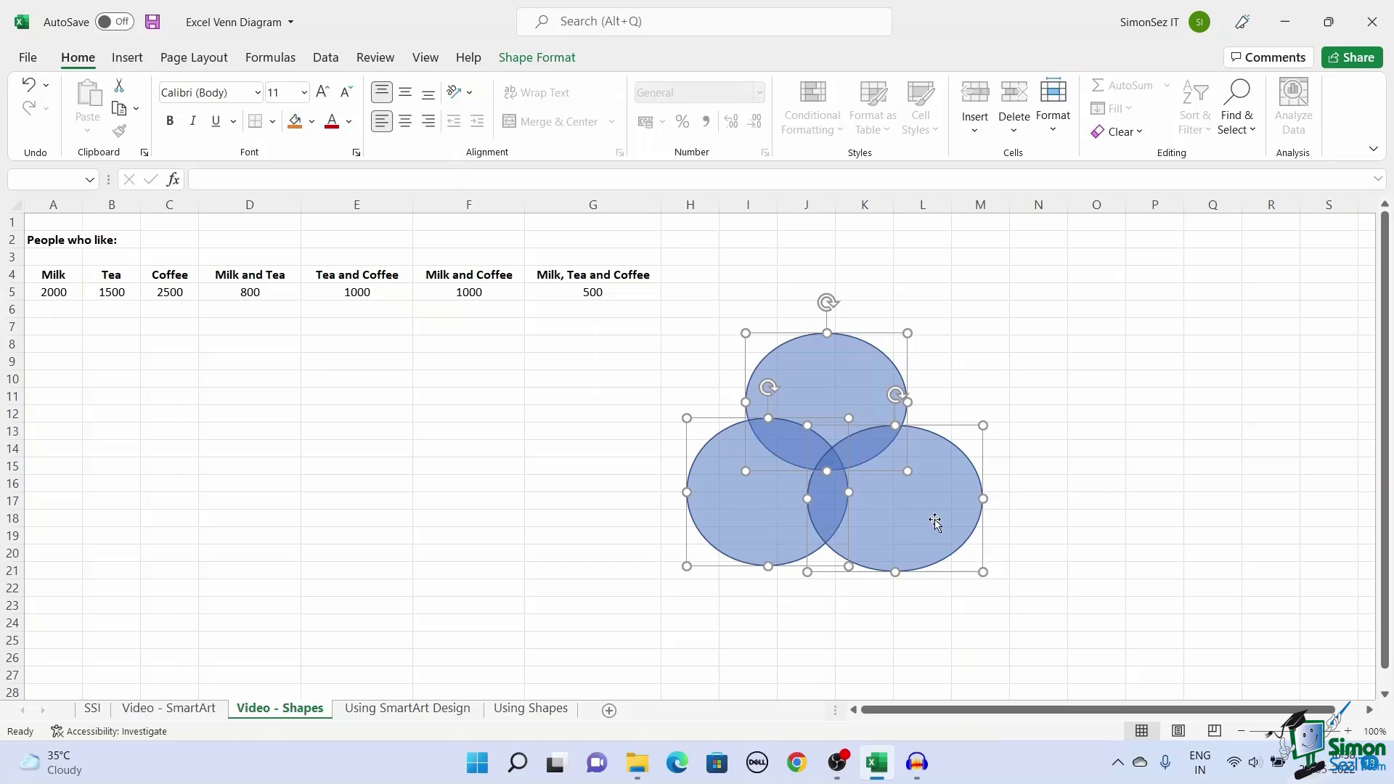
click(559, 63)
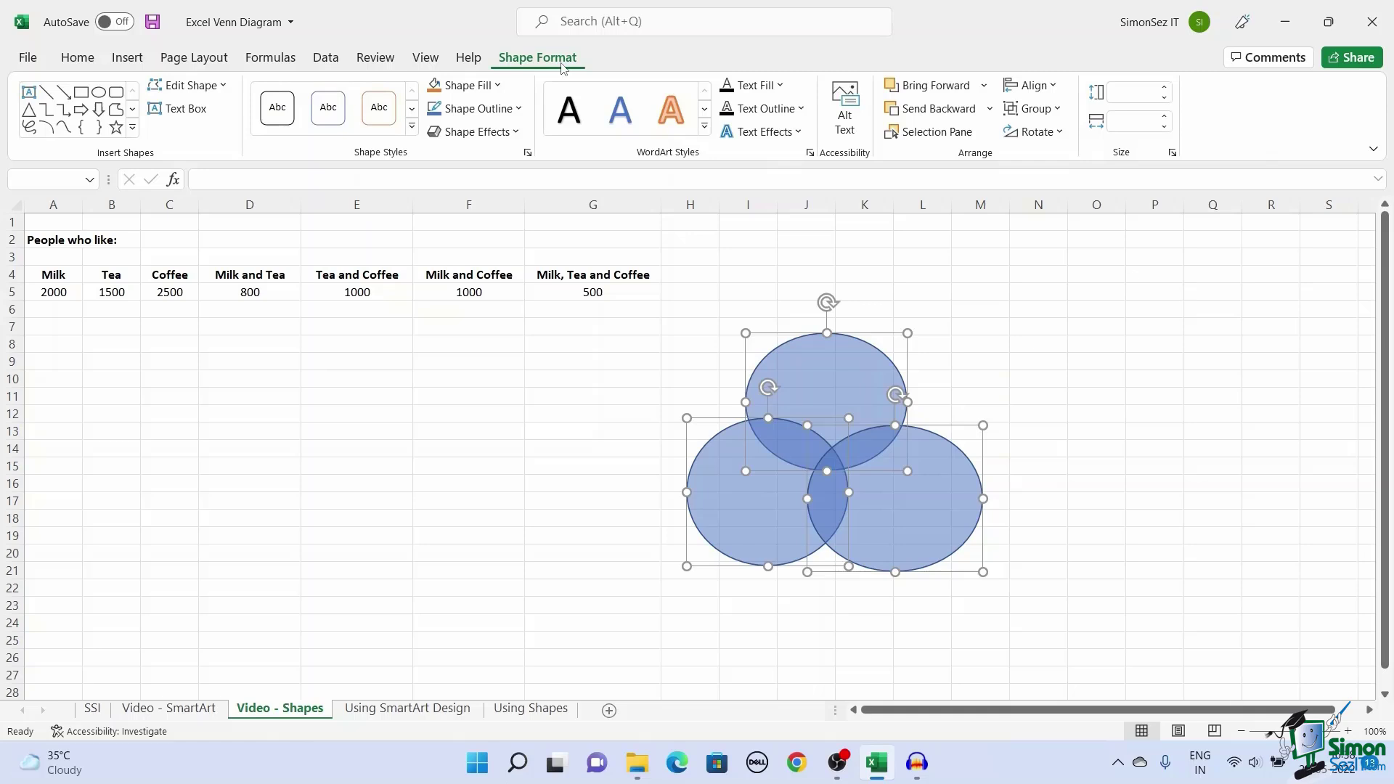